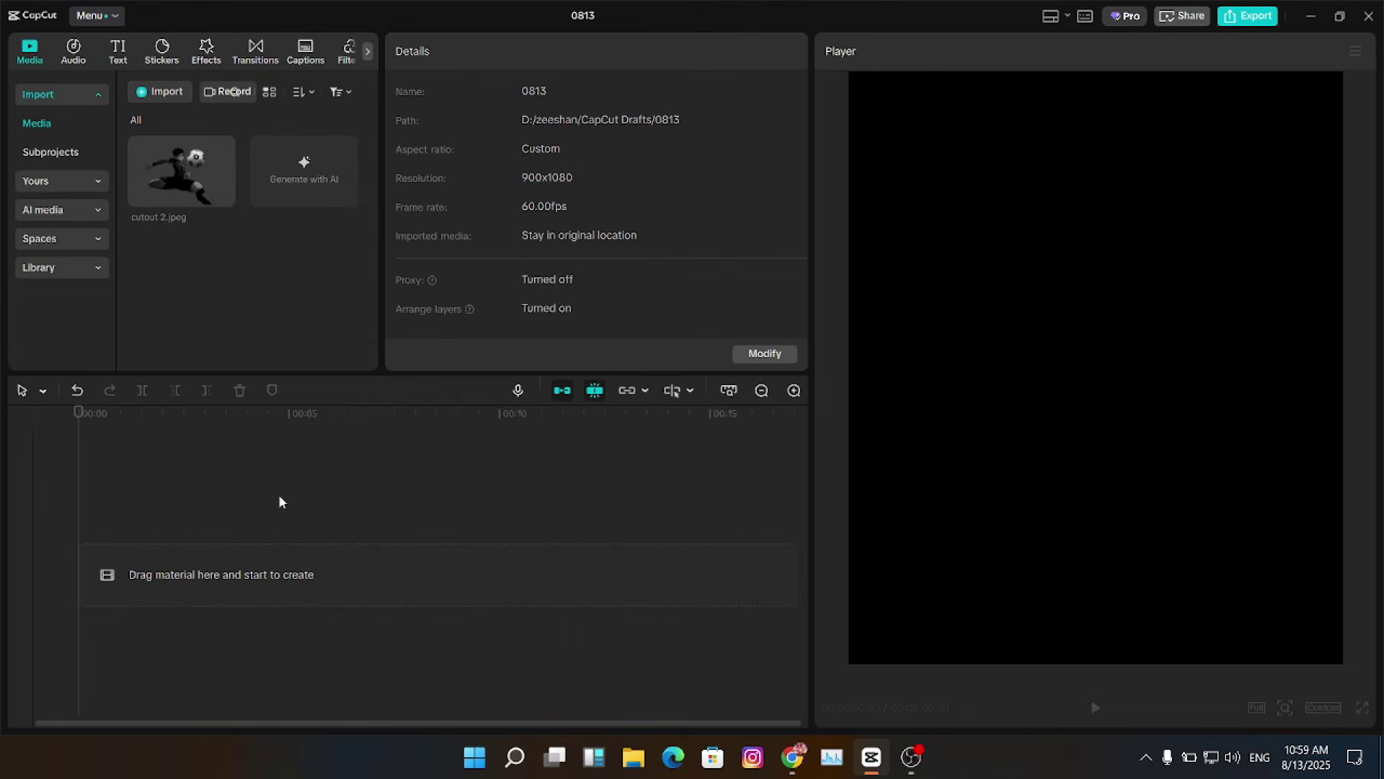
- Place cutout 2.jpeg on the timeline and scale the player clip to 194%
{"action": "left_click_drag", "start_coordinate": [176, 159], "coordinate": [112, 456]}
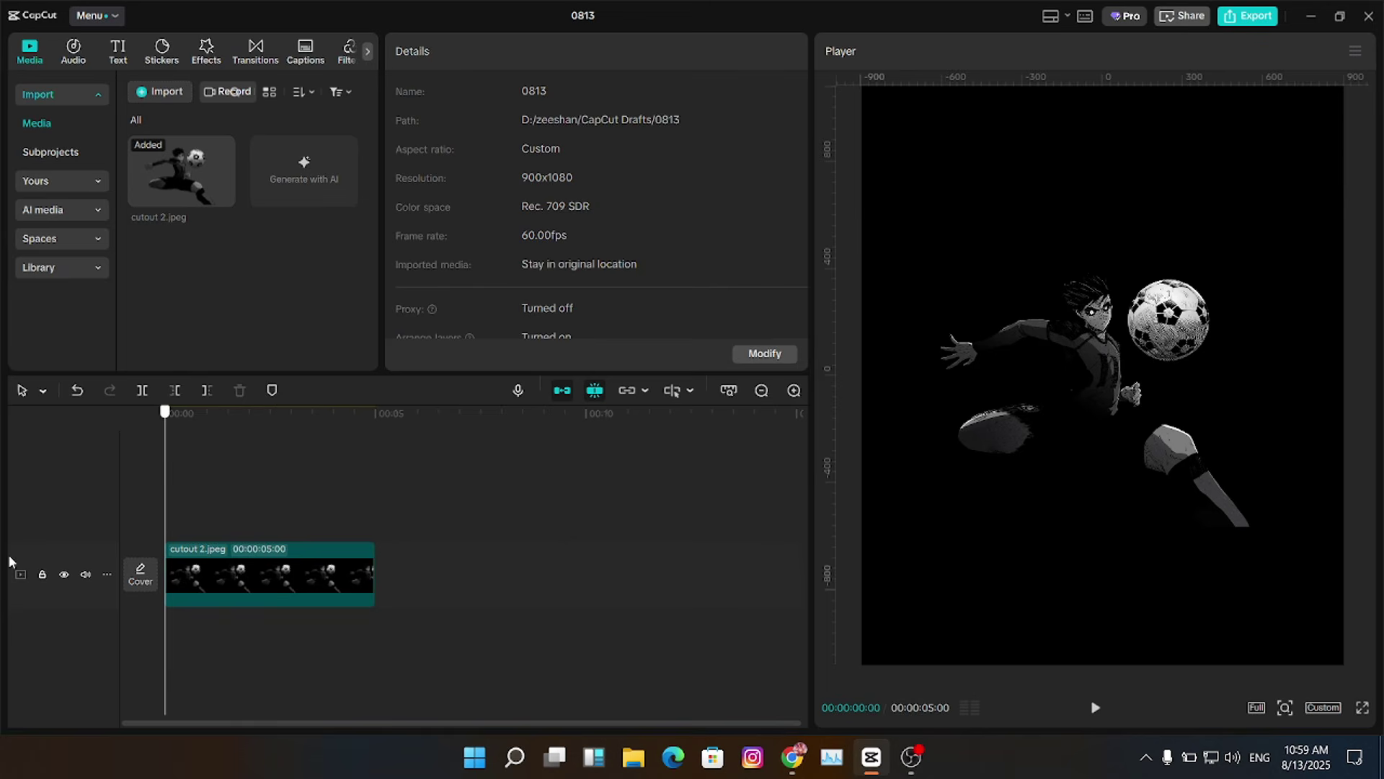
{"action": "left_click_drag", "start_coordinate": [356, 566], "coordinate": [439, 578]}
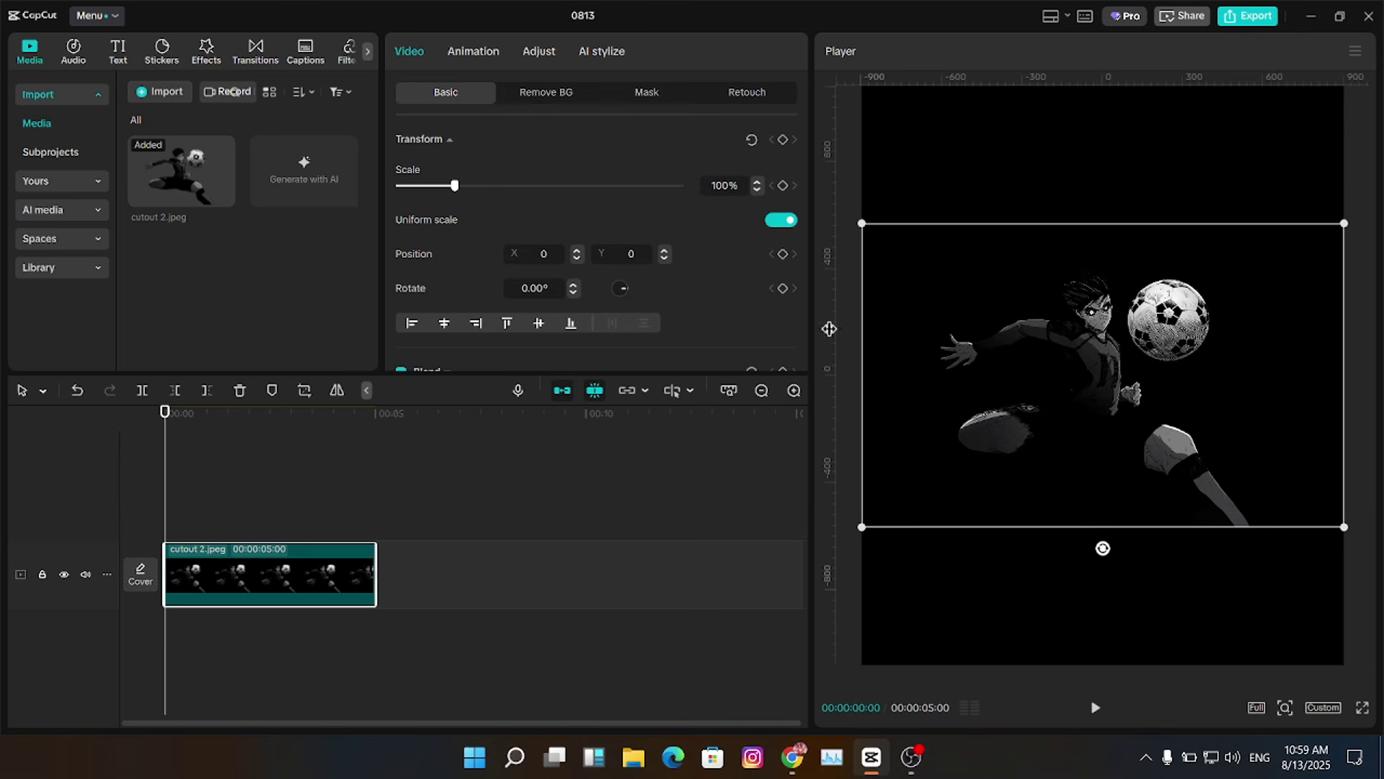
{"action": "left_click", "coordinate": [1335, 706]}
{"action": "left_click", "coordinate": [1243, 486]}
{"action": "left_click", "coordinate": [874, 603]}
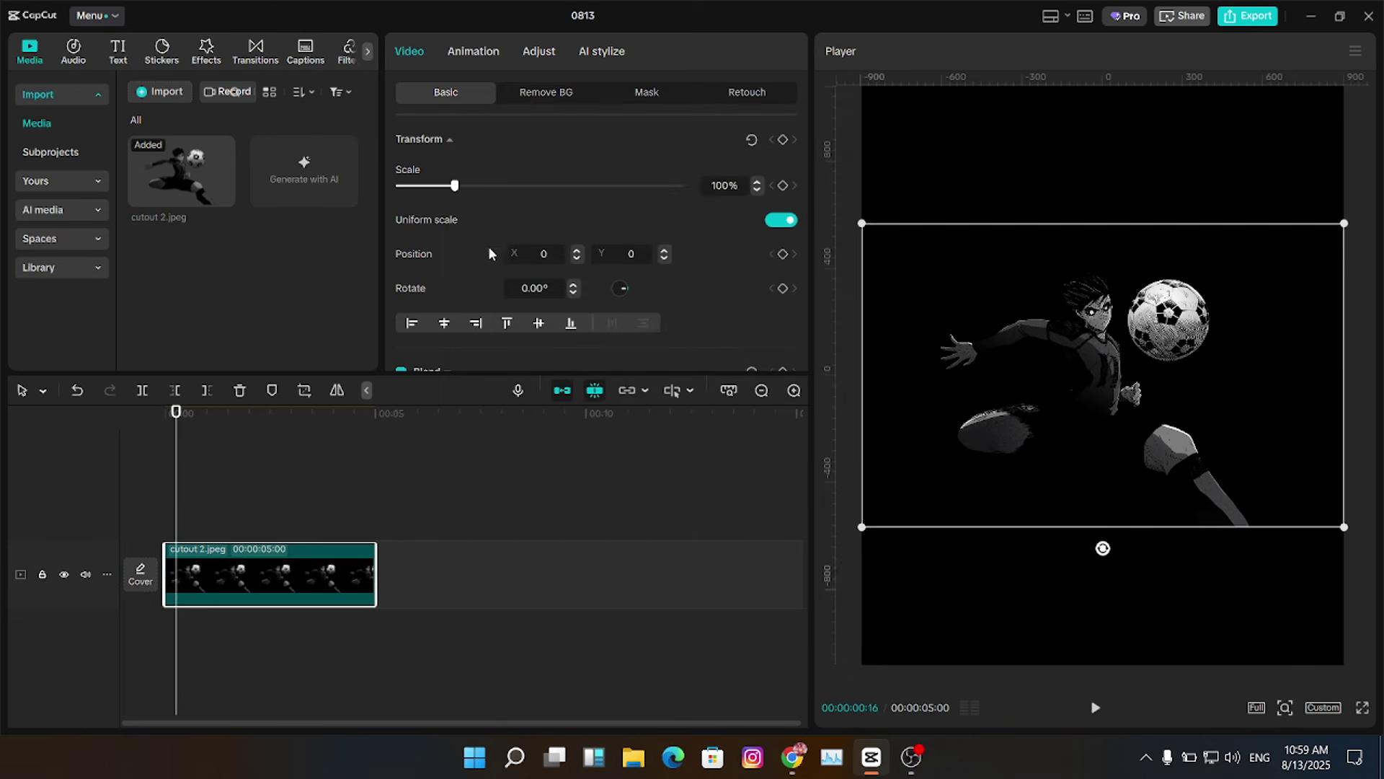
{"action": "left_click_drag", "start_coordinate": [455, 184], "coordinate": [508, 185]}
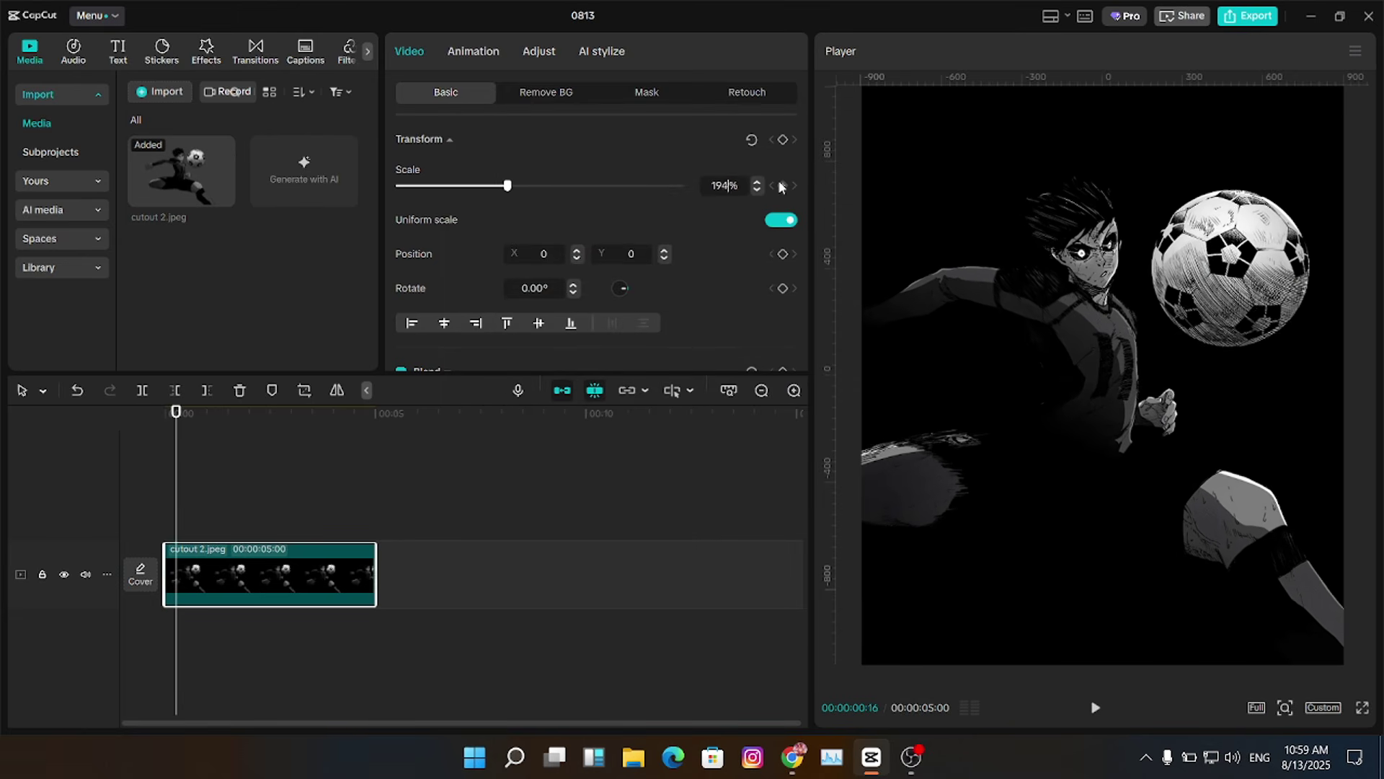
{"action": "left_click", "coordinate": [199, 508]}
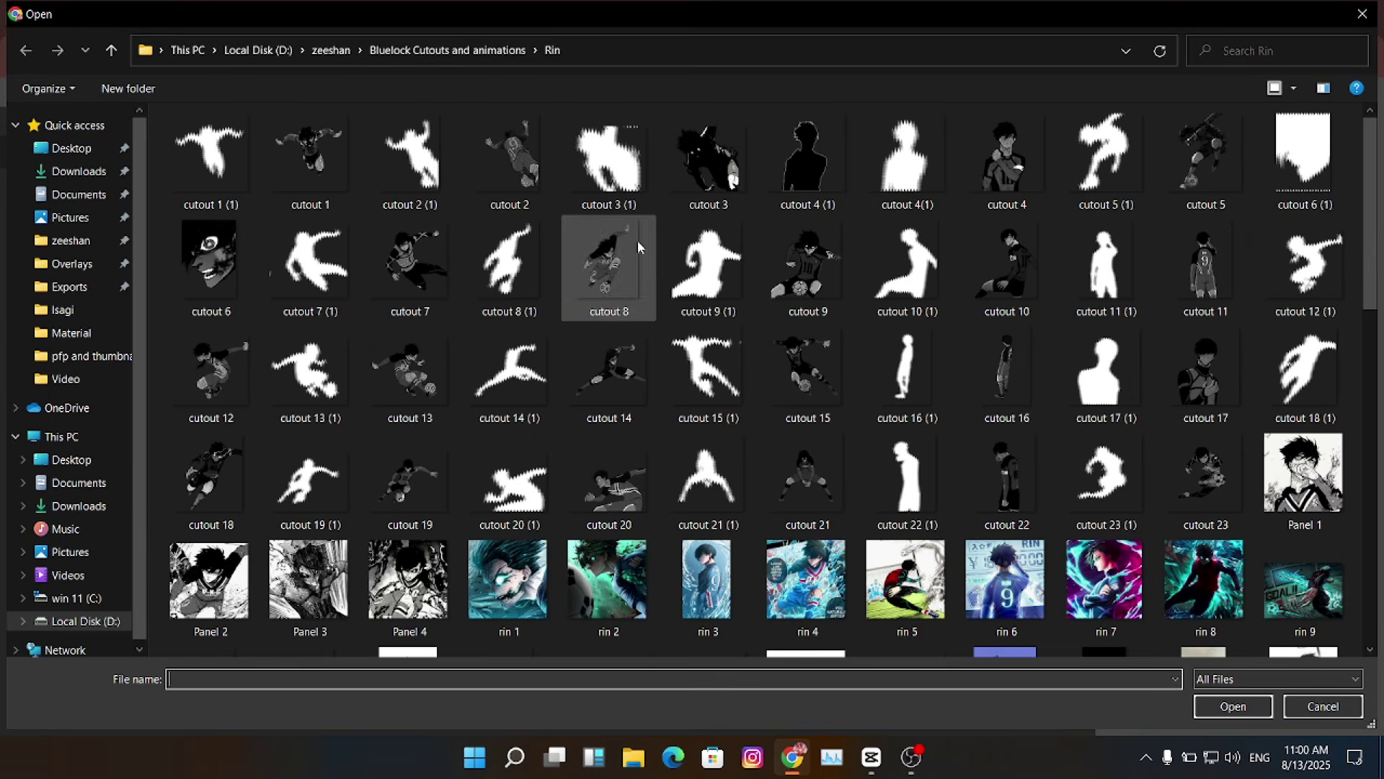
- Open cutout 2.png from the Bluelock Cutouts > Isagi folder in Photopea
{"action": "left_click", "coordinate": [77, 242]}
{"action": "left_click", "coordinate": [69, 287]}
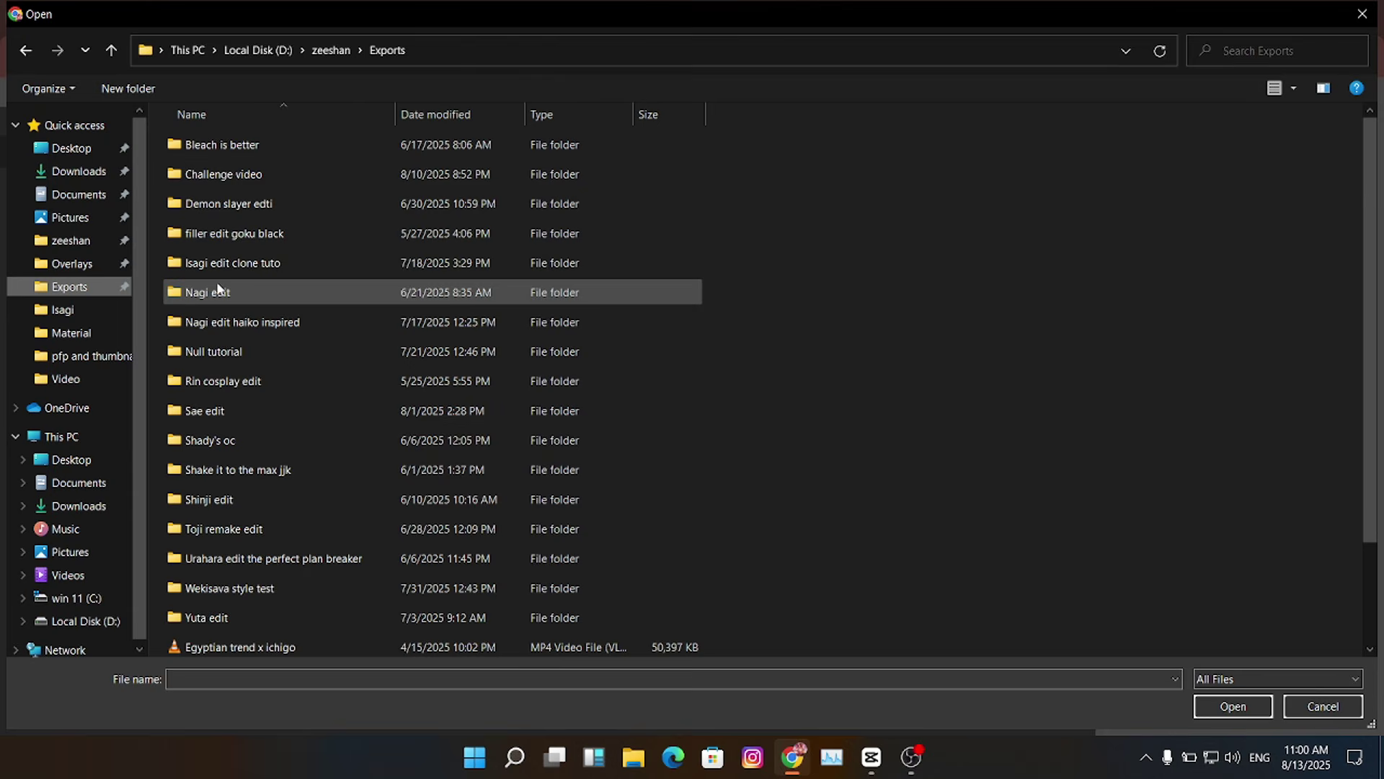
{"action": "left_click", "coordinate": [84, 252]}
{"action": "double_click", "coordinate": [425, 183]}
{"action": "double_click", "coordinate": [584, 175]}
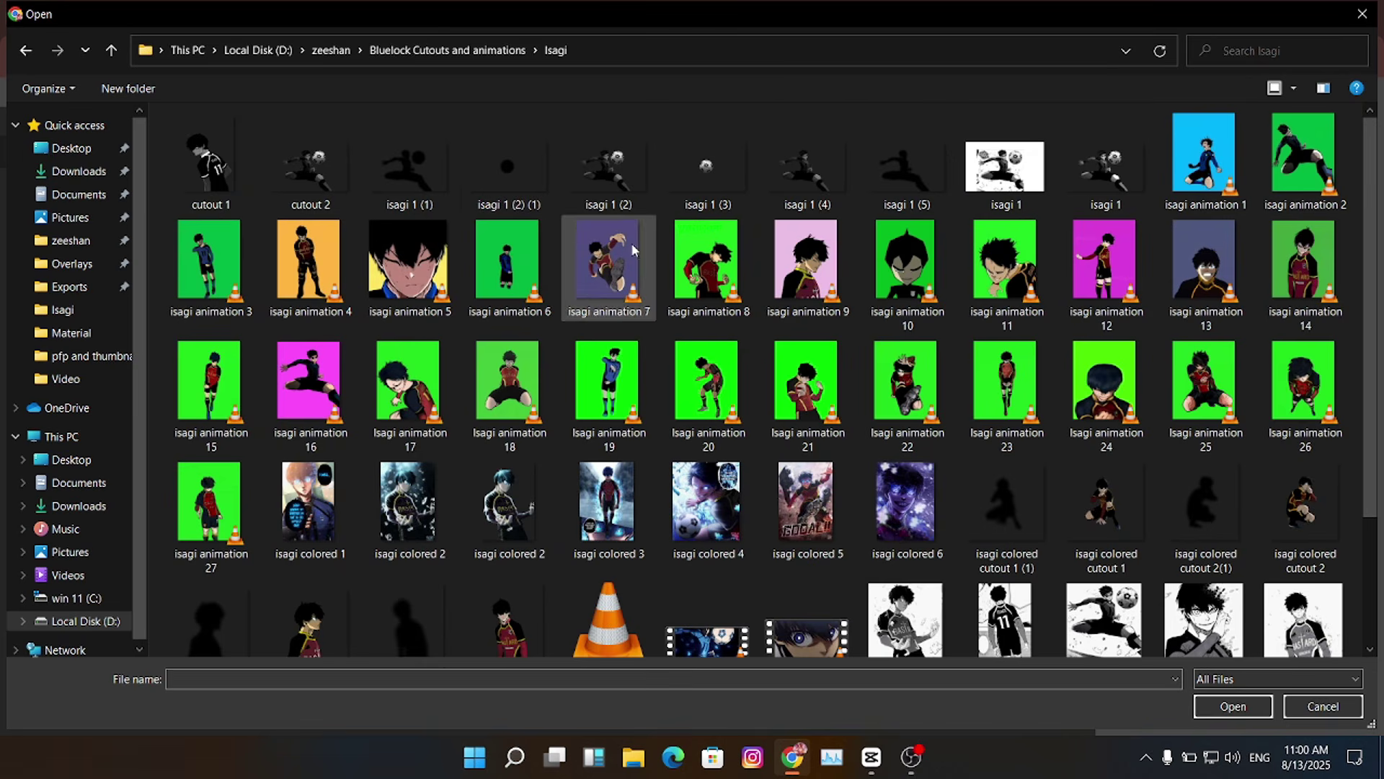
{"action": "double_click", "coordinate": [324, 167]}
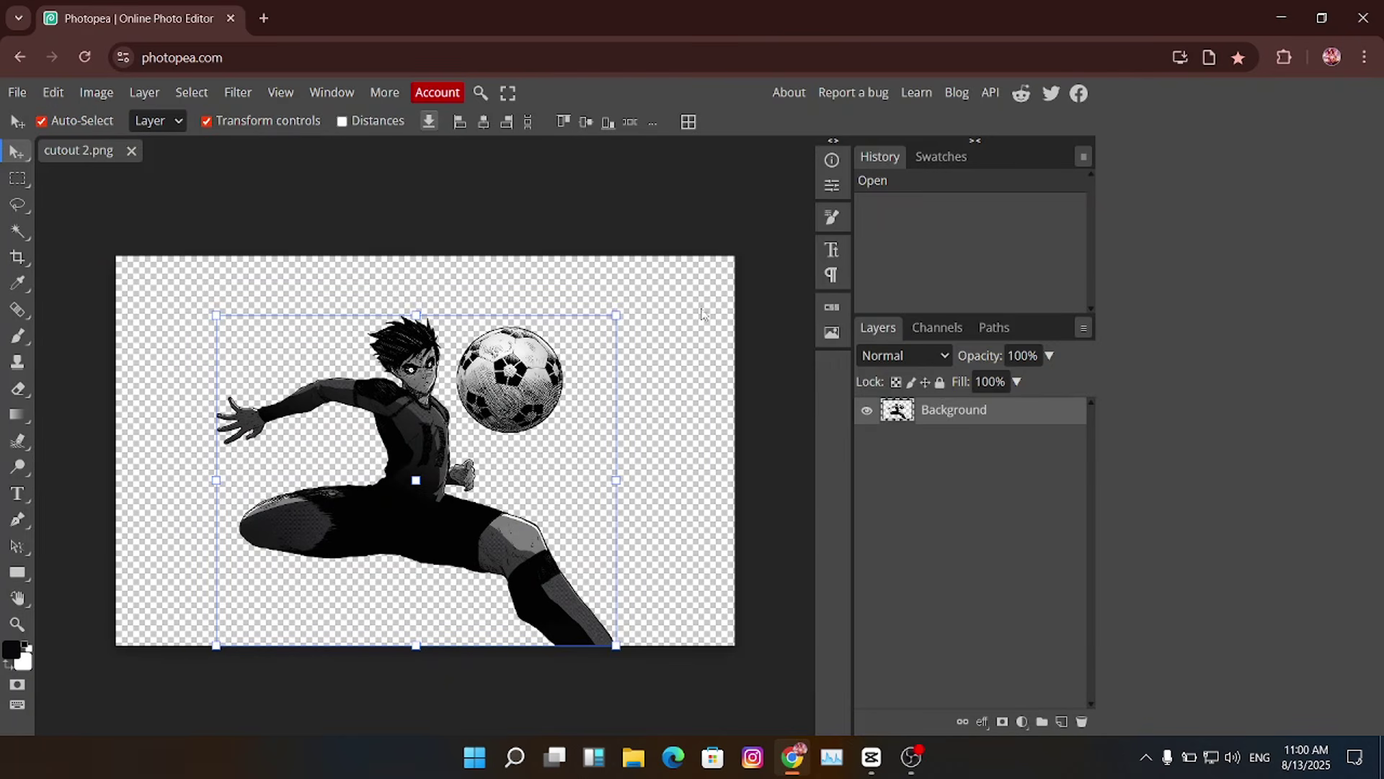
- Add a #ffffff Color Overlay layer style to the player layer
{"action": "left_click", "coordinate": [981, 716]}
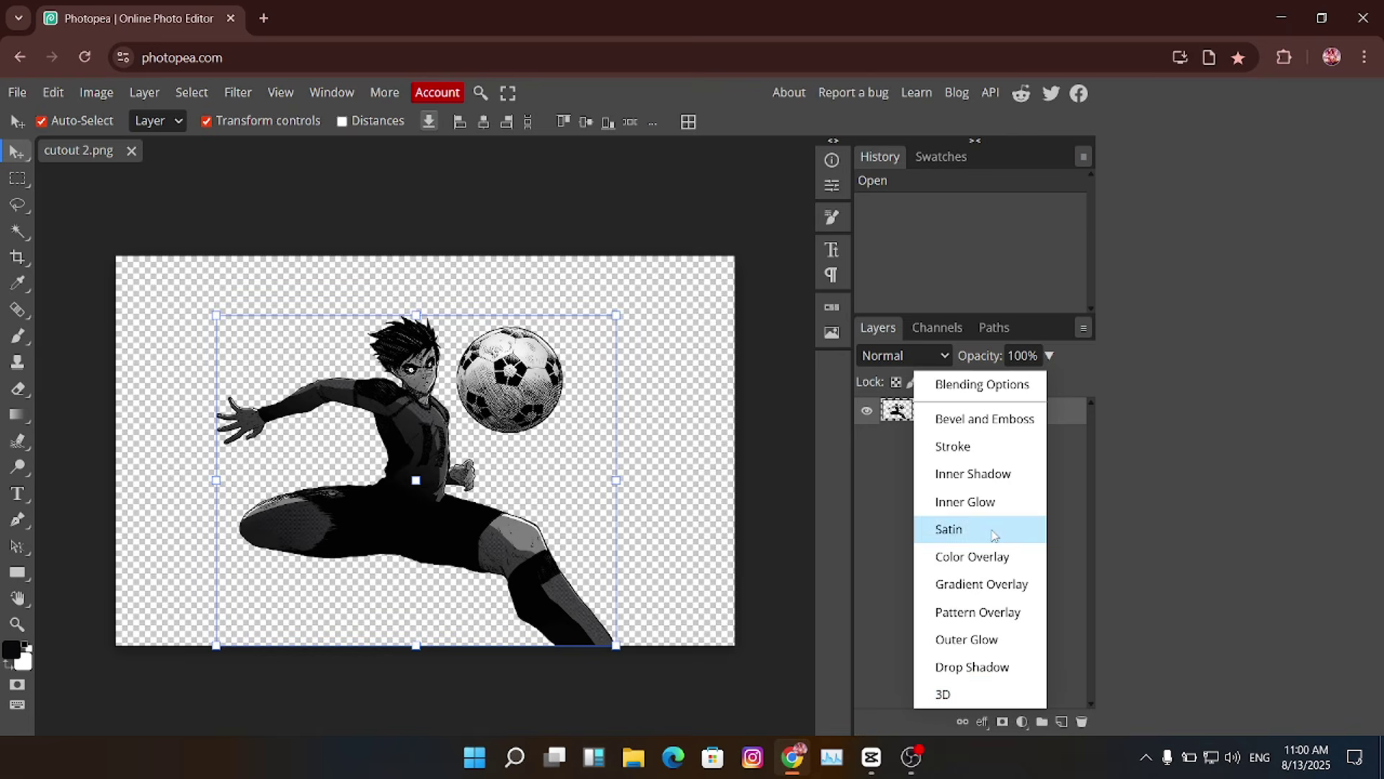
{"action": "left_click", "coordinate": [985, 559]}
{"action": "left_click_drag", "start_coordinate": [325, 227], "coordinate": [824, 247]}
{"action": "left_click", "coordinate": [1049, 349]}
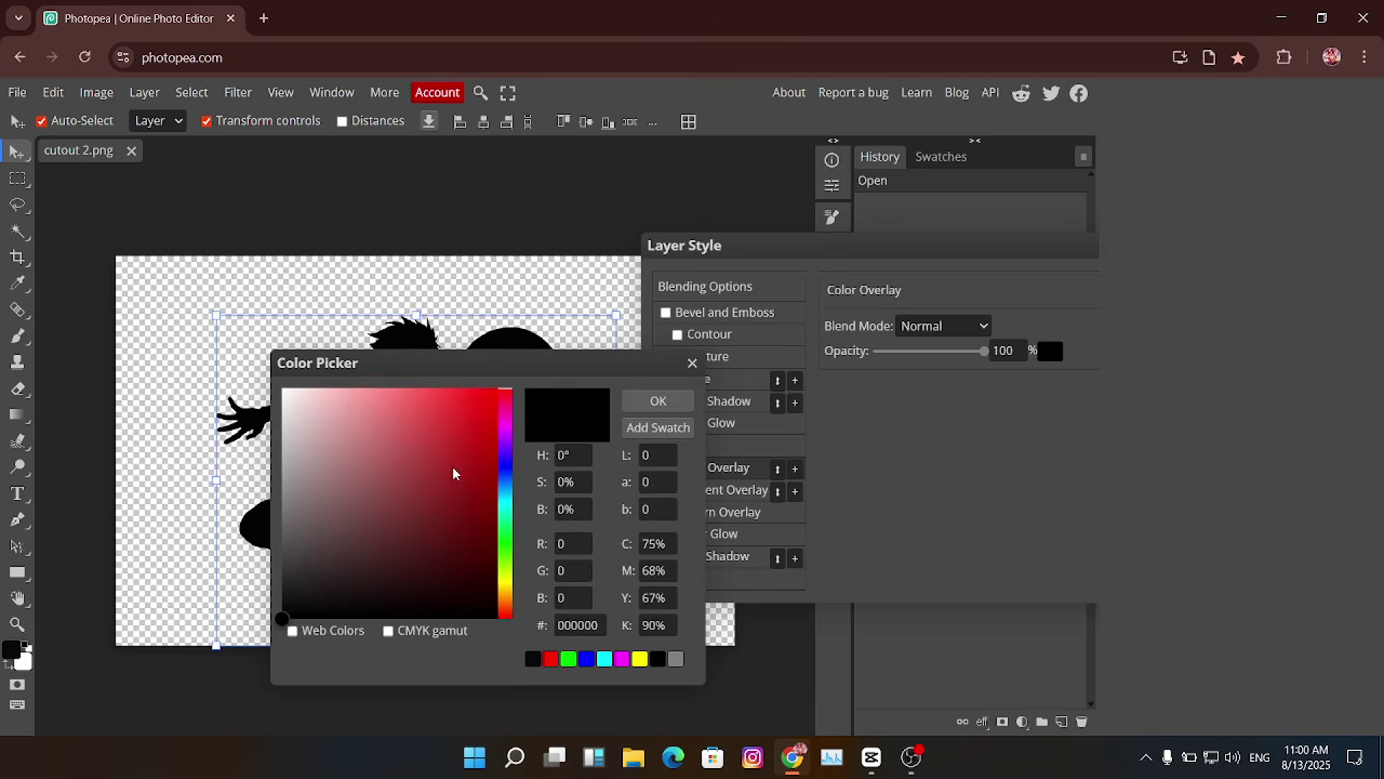
{"action": "left_click_drag", "start_coordinate": [454, 470], "coordinate": [284, 388]}
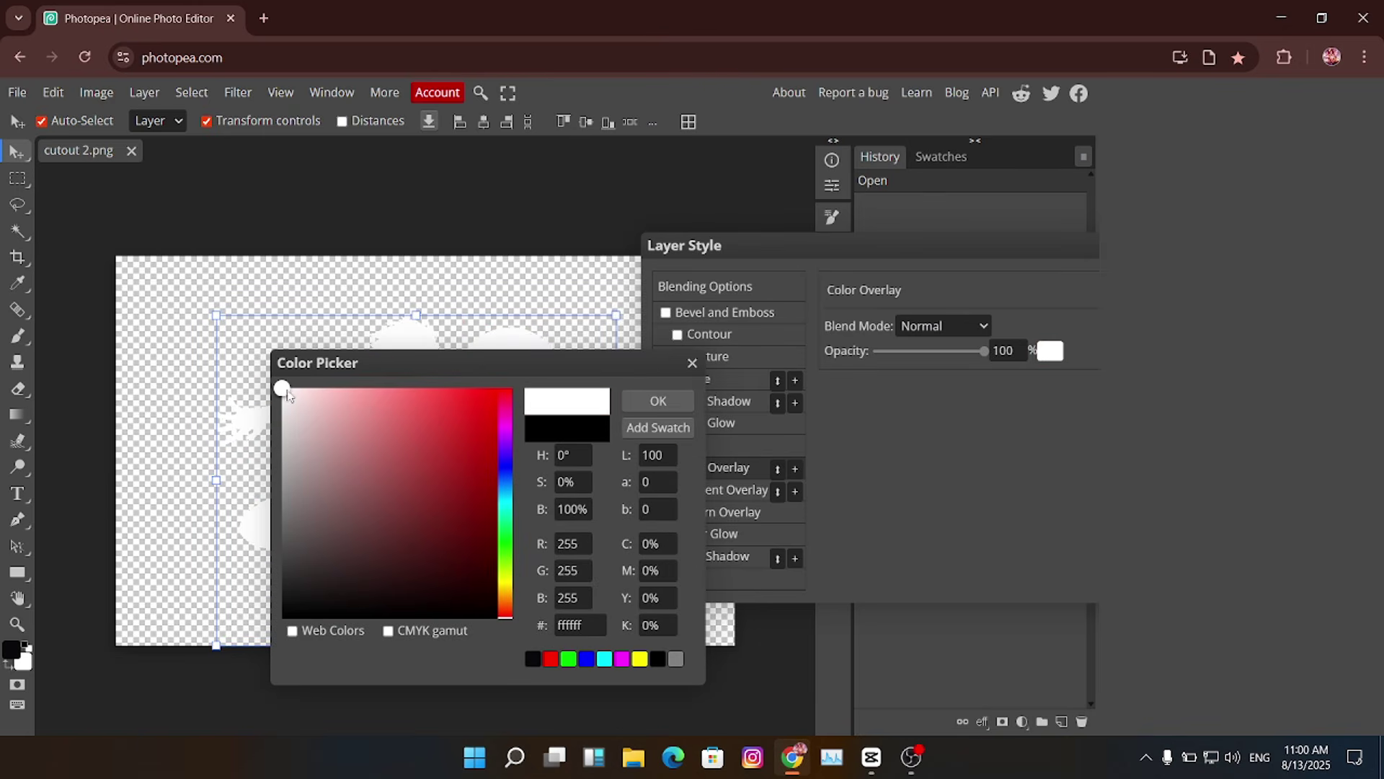
{"action": "left_click_drag", "start_coordinate": [335, 433], "coordinate": [209, 305]}
{"action": "left_click", "coordinate": [653, 407]}
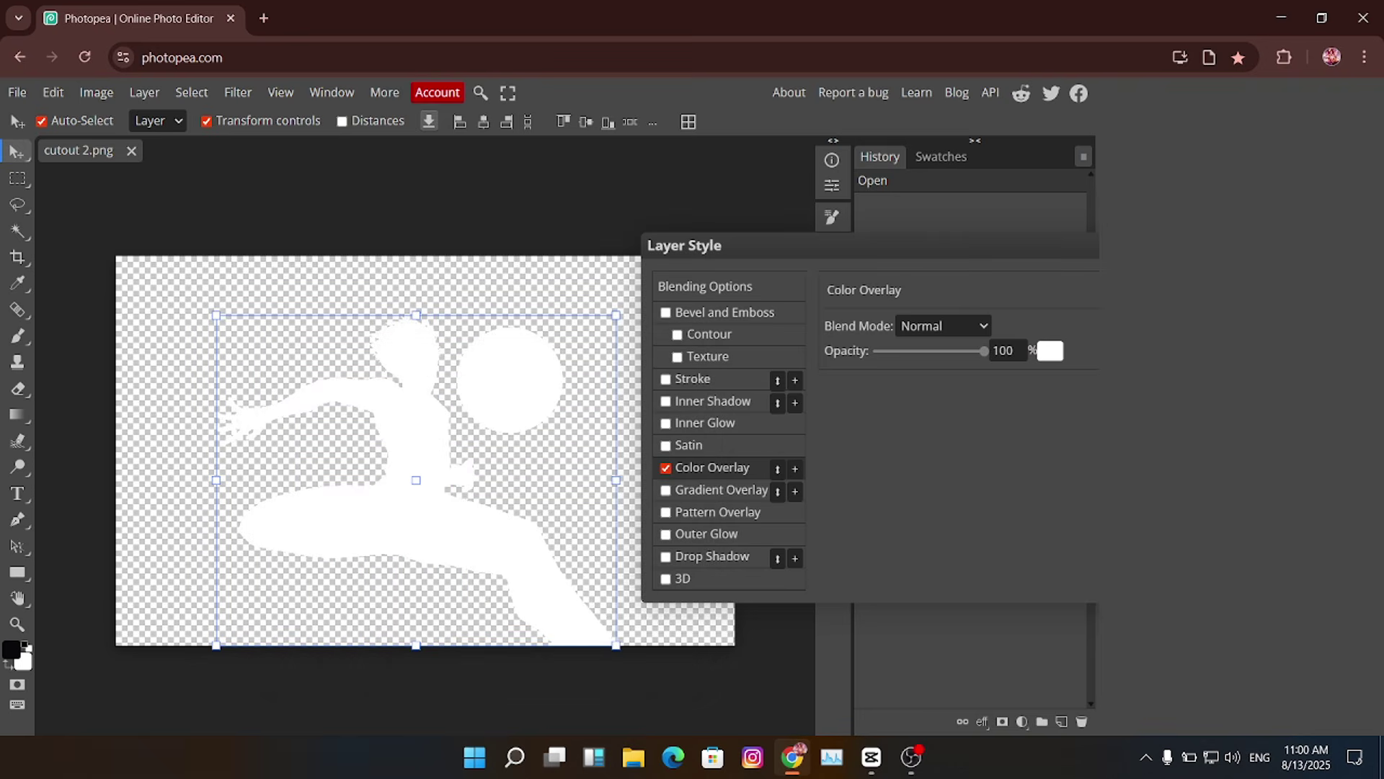
{"action": "key", "text": "Return"}
{"action": "left_click", "coordinate": [725, 393]}
{"action": "left_click", "coordinate": [1013, 418]}
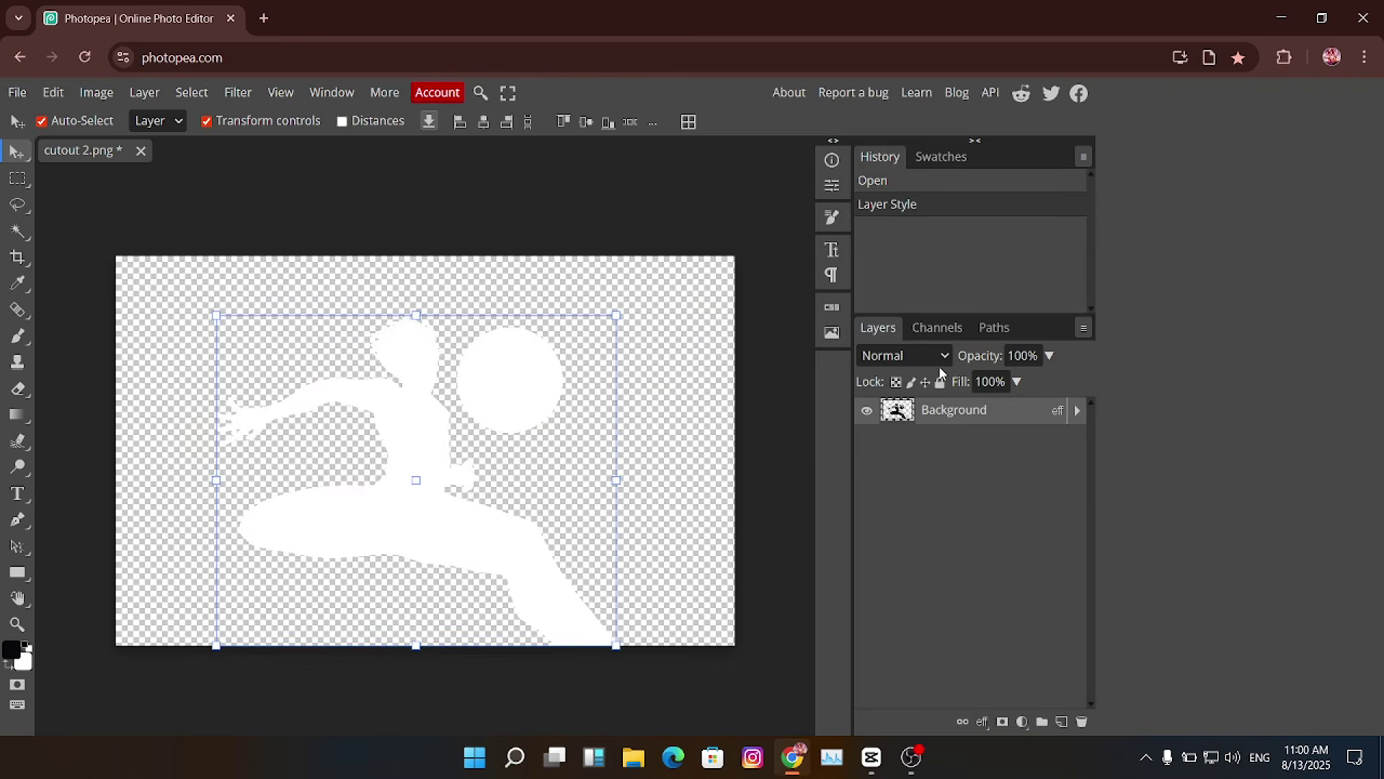
- Apply a Wave filter with Min Length 1, Max Length 49, Min Ampl 51, Max Ampl 81
{"action": "left_click", "coordinate": [237, 91]}
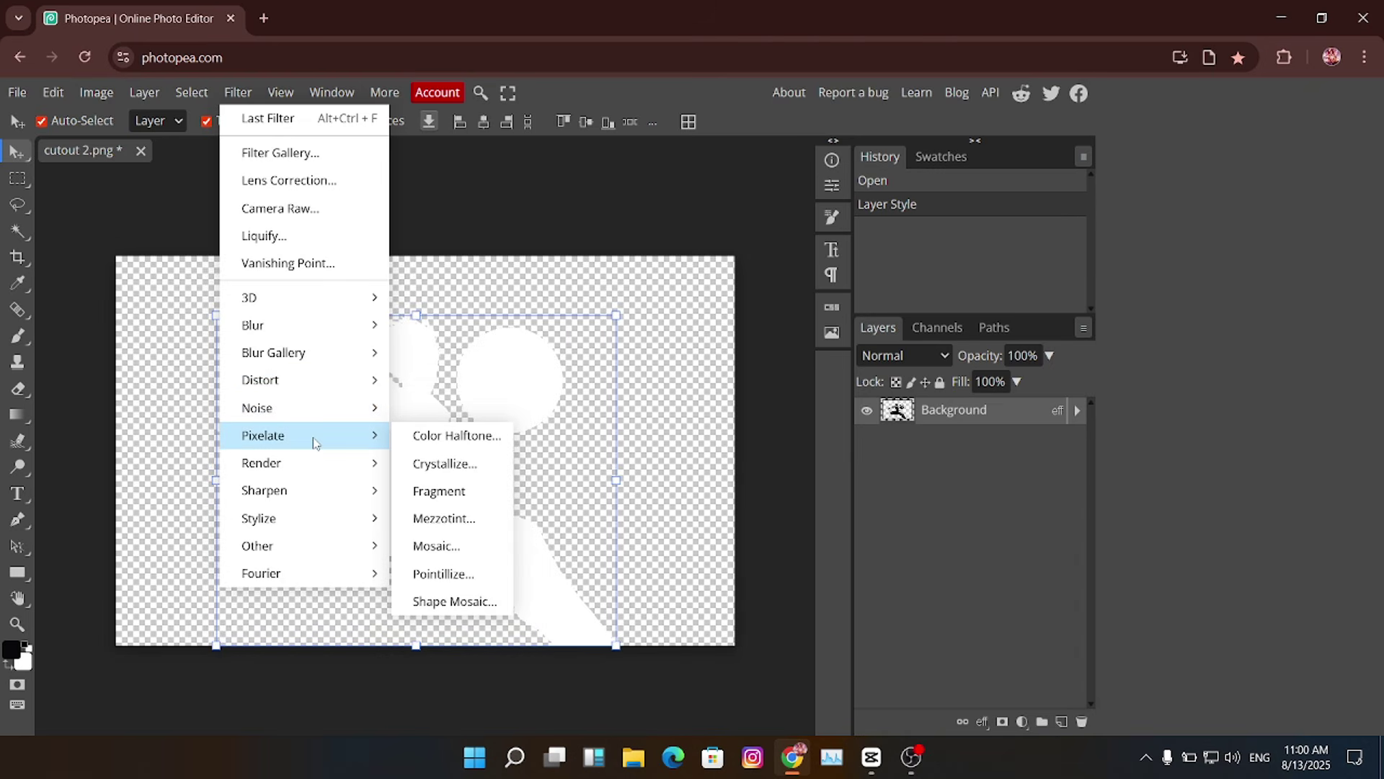
{"action": "mouse_move", "coordinate": [260, 380]}
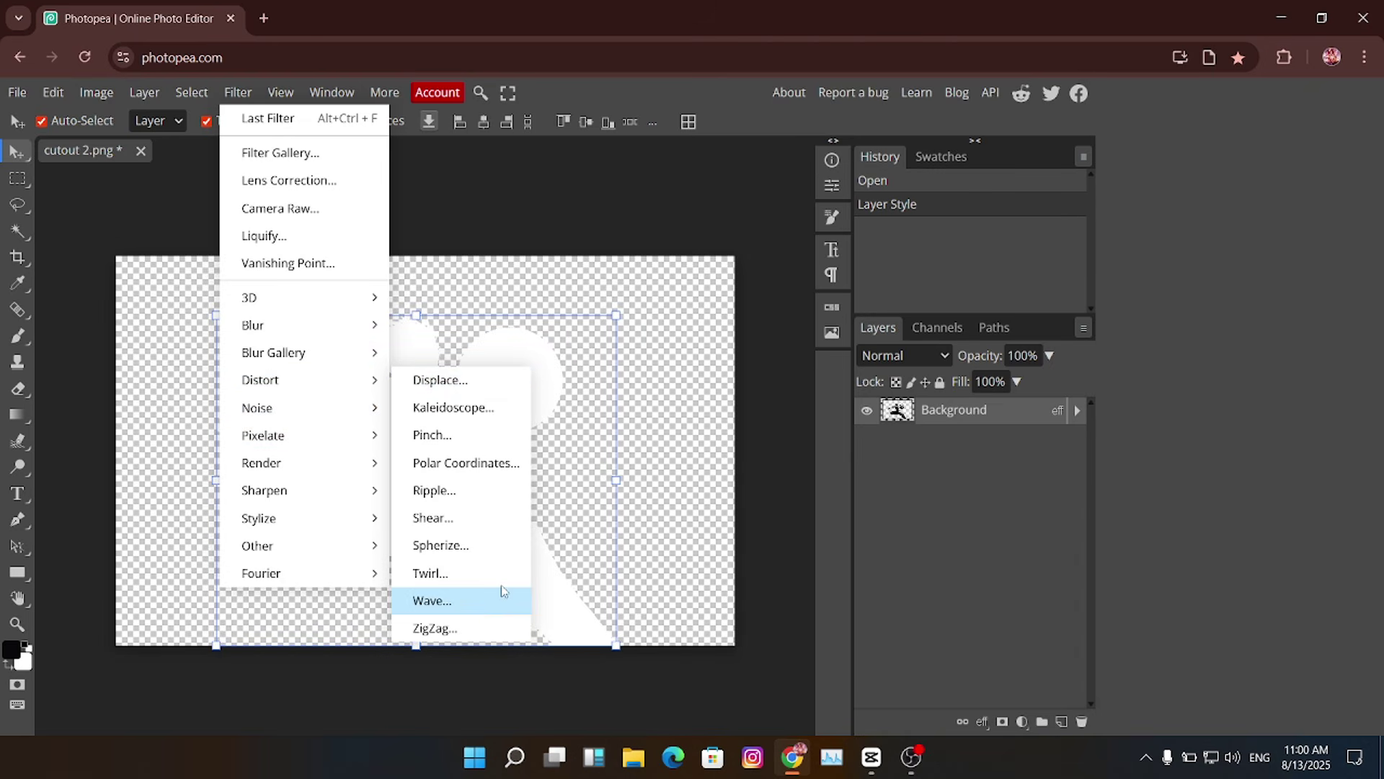
{"action": "left_click", "coordinate": [501, 591]}
{"action": "left_click_drag", "start_coordinate": [357, 226], "coordinate": [810, 222]}
{"action": "type", "text": "1"}
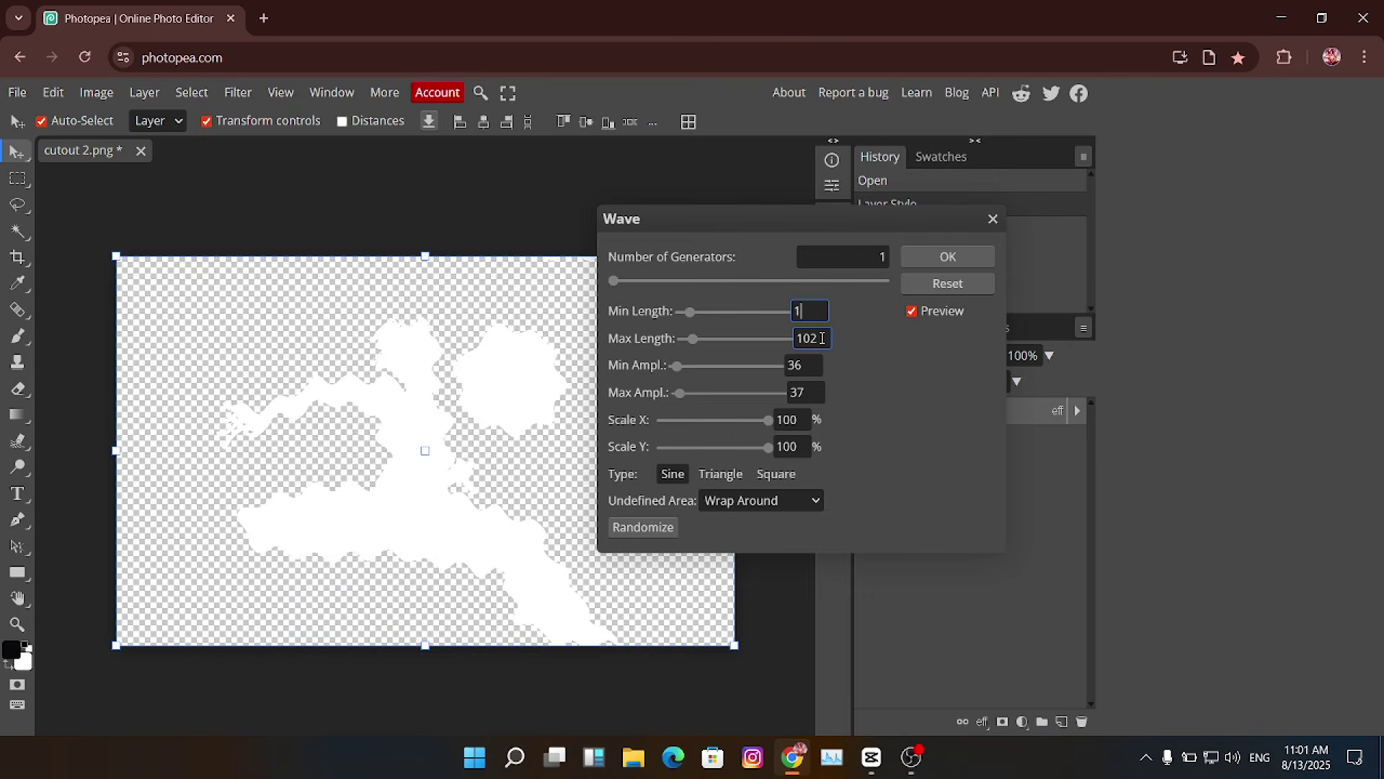
{"action": "type", "text": "81"}
{"action": "key", "text": "Return"}
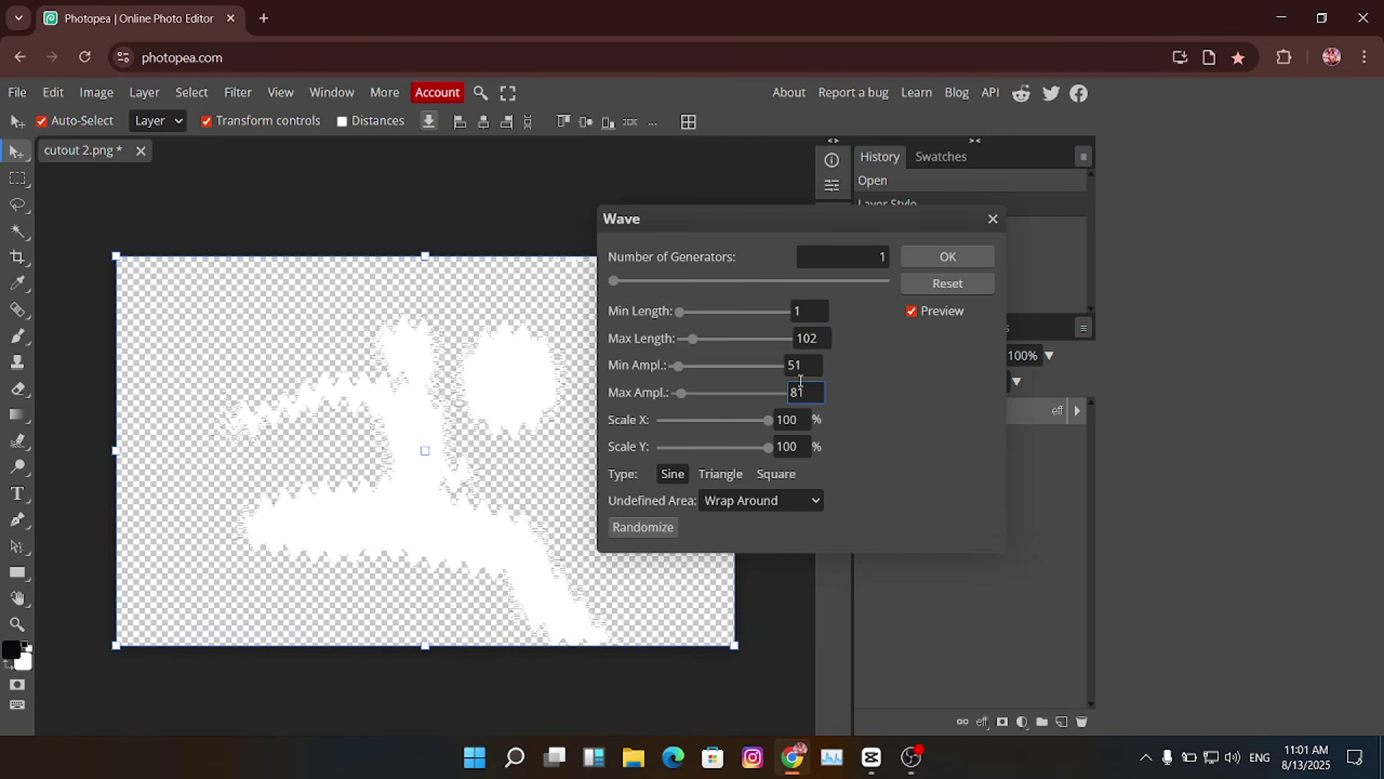
{"action": "left_click", "coordinate": [809, 338]}
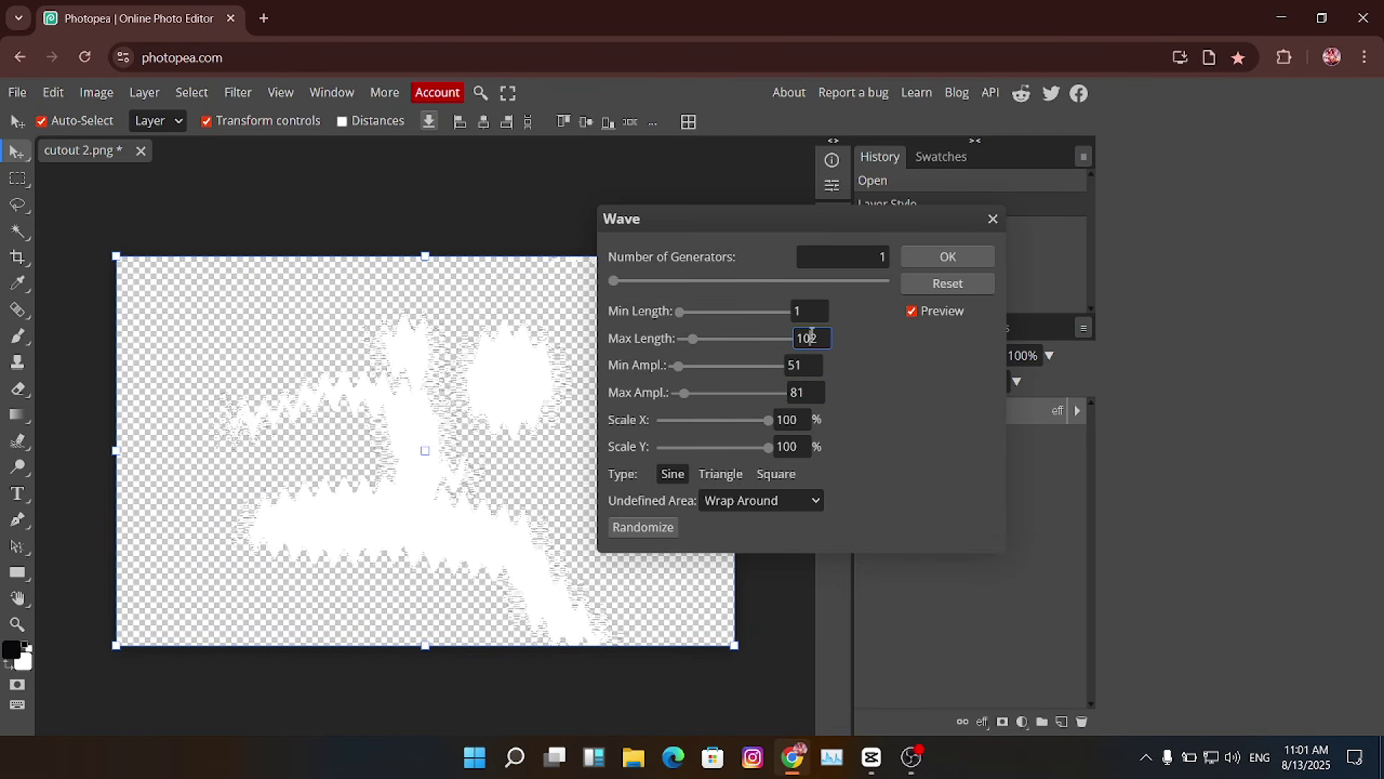
{"action": "left_click", "coordinate": [686, 340]}
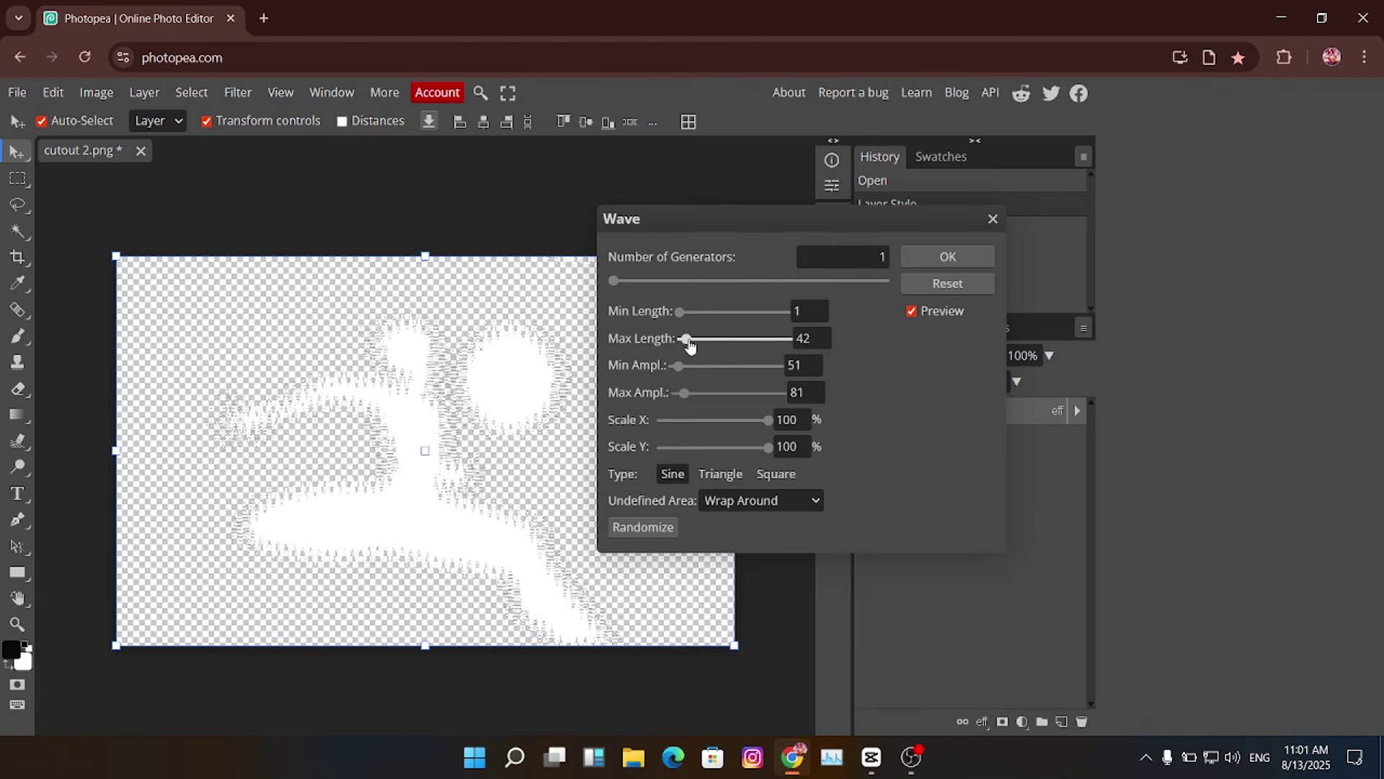
{"action": "left_click_drag", "start_coordinate": [692, 345], "coordinate": [687, 346]}
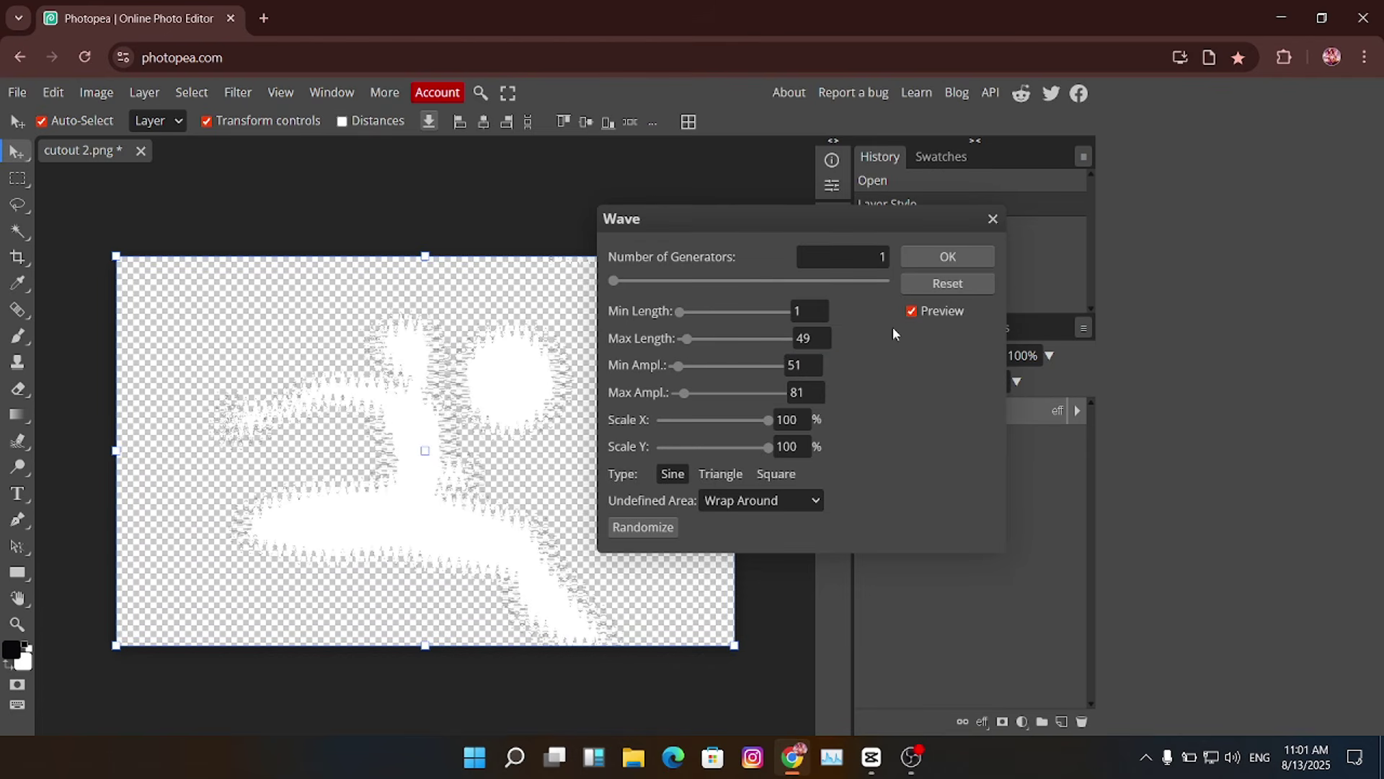
{"action": "left_click", "coordinate": [980, 262]}
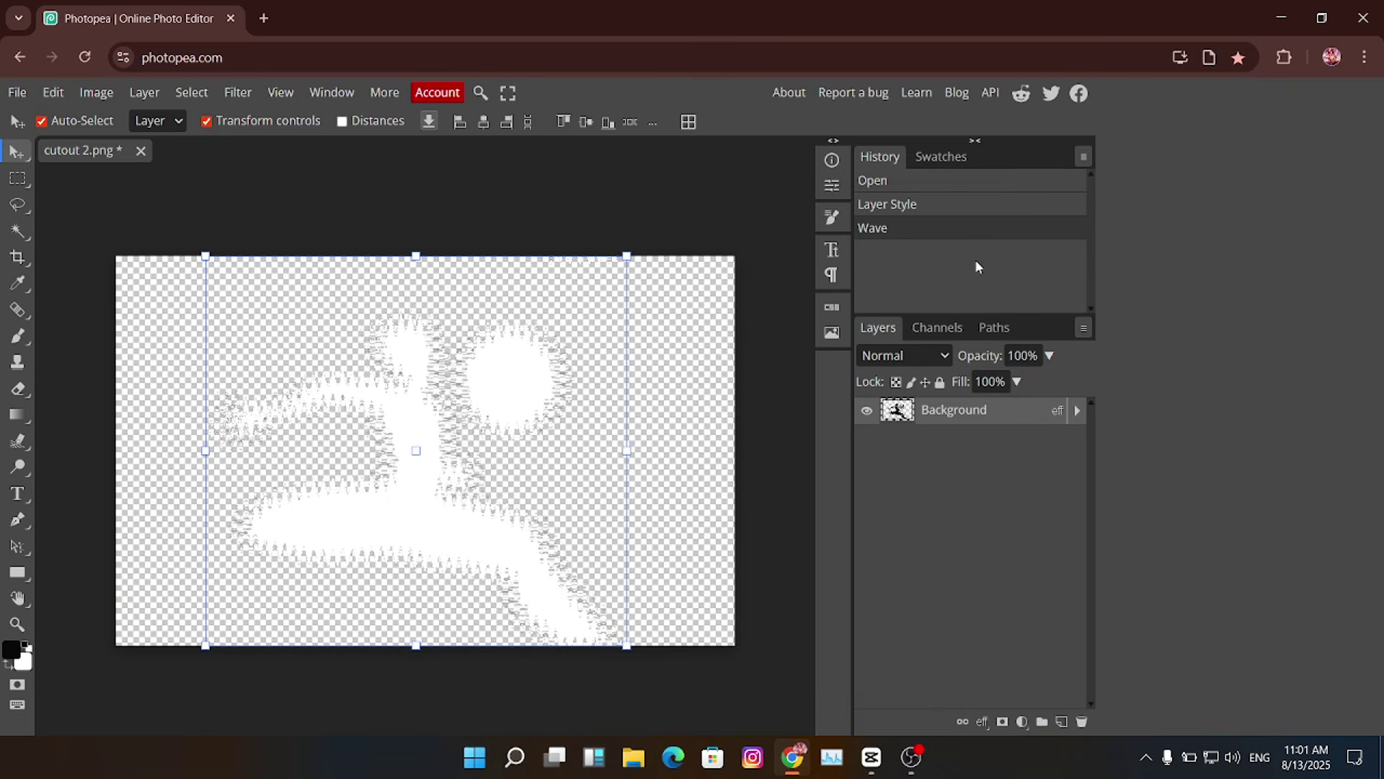
- Erase two stray patches of ripple fragments from the silhouette
{"action": "key", "text": "e"}
{"action": "right_click", "coordinate": [685, 289]}
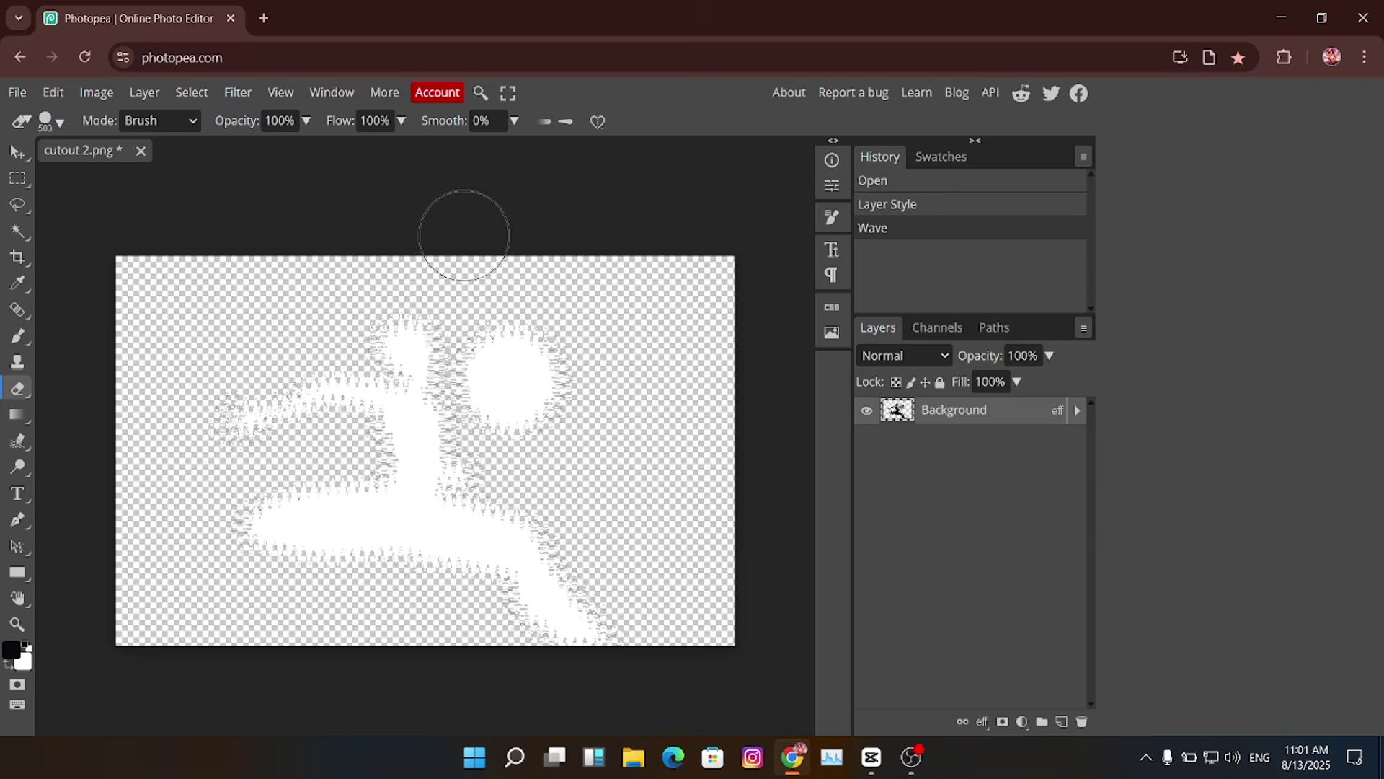
{"action": "left_click", "coordinate": [207, 248]}
{"action": "key", "text": "v"}
{"action": "key", "text": "e"}
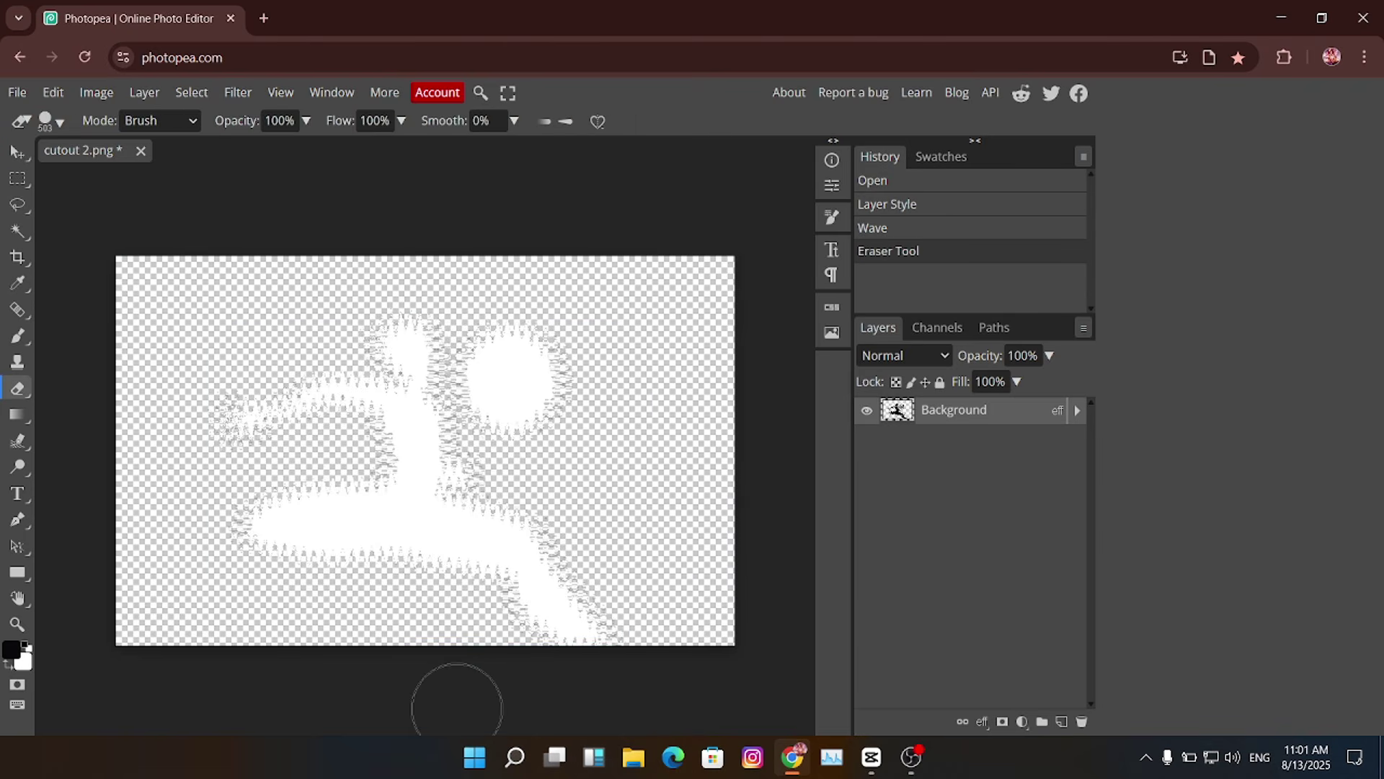
{"action": "left_click", "coordinate": [179, 661]}
{"action": "key", "text": "v"}
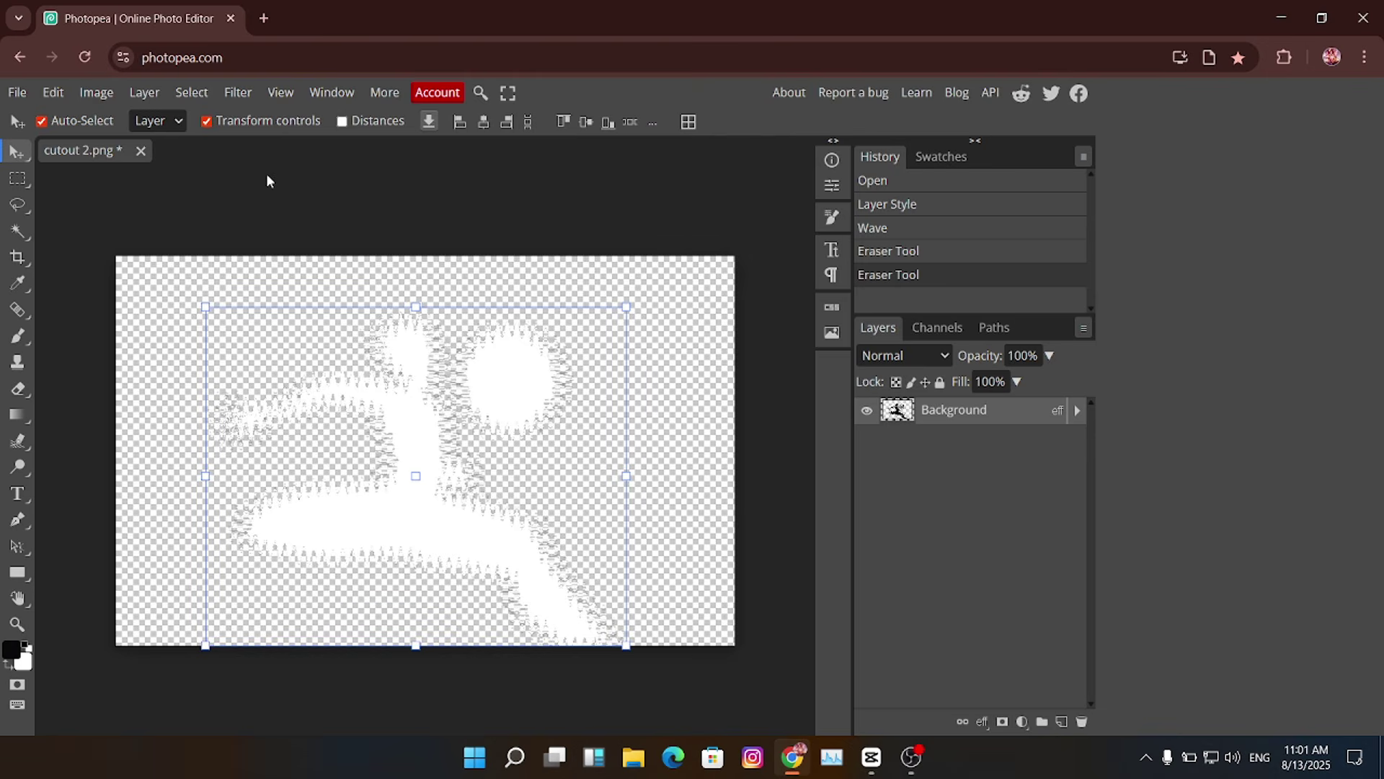
- Export the rippled silhouette as a PNG and confirm the save
{"action": "left_click", "coordinate": [17, 91]}
{"action": "left_click", "coordinate": [195, 356]}
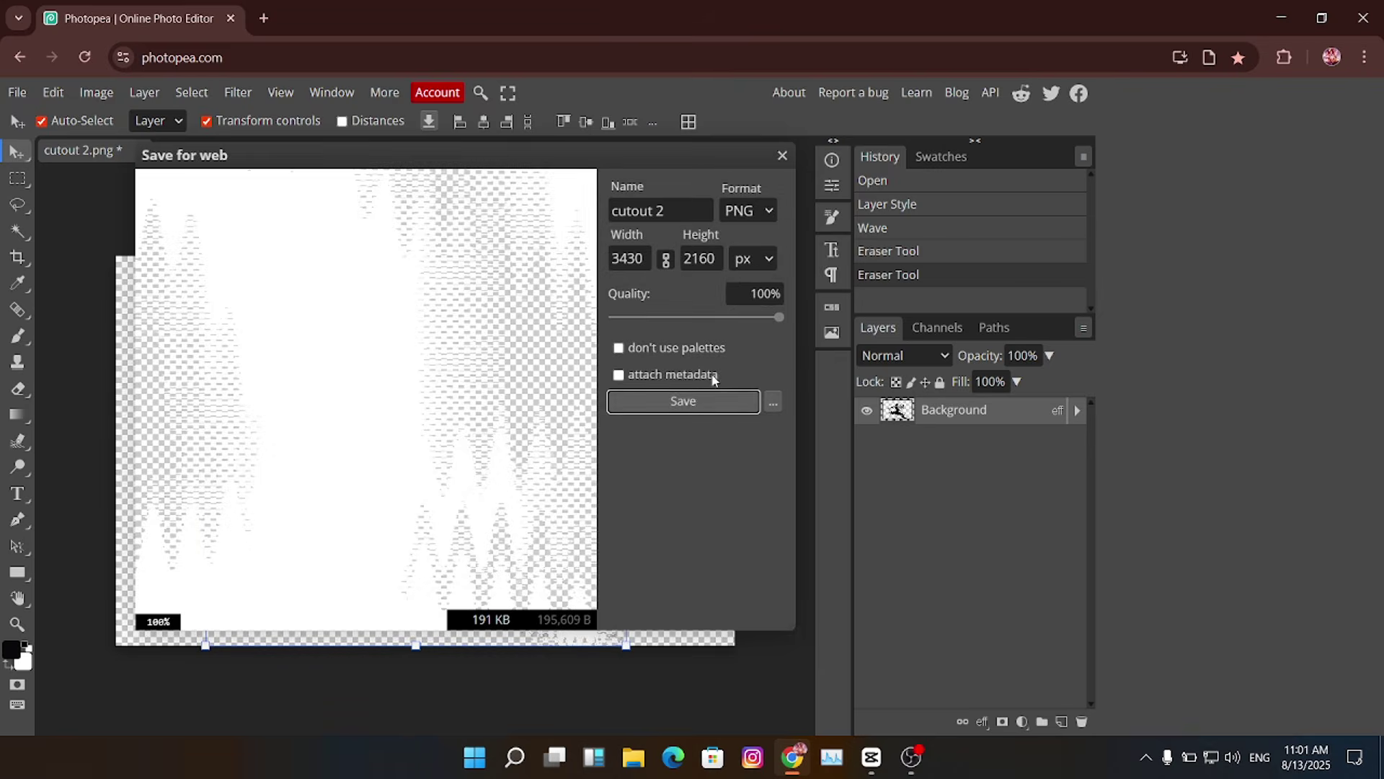
{"action": "left_click", "coordinate": [669, 396]}
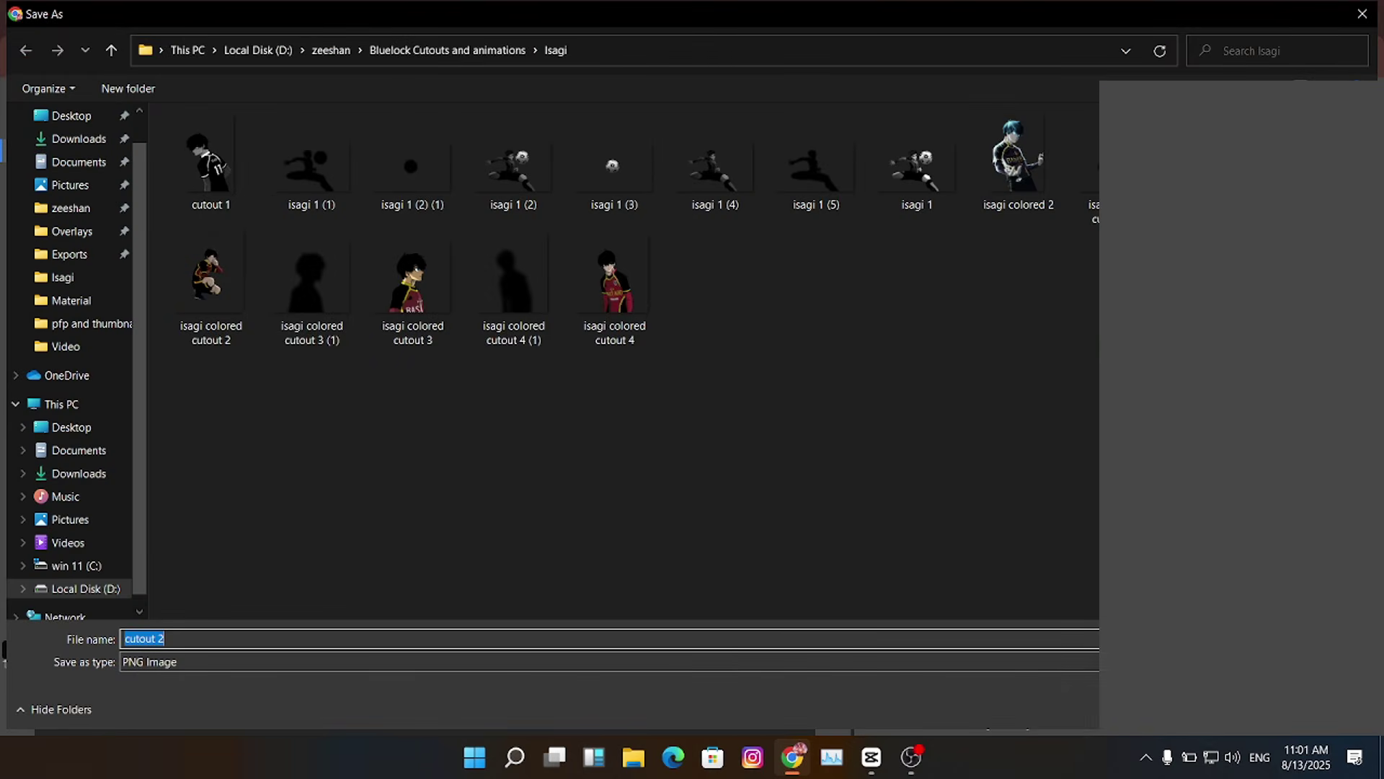
{"action": "key", "text": "Return"}
- Back in CapCut, import the rippled cutout 2.png into the media panel
{"action": "left_click", "coordinate": [871, 758]}
{"action": "left_click", "coordinate": [361, 492]}
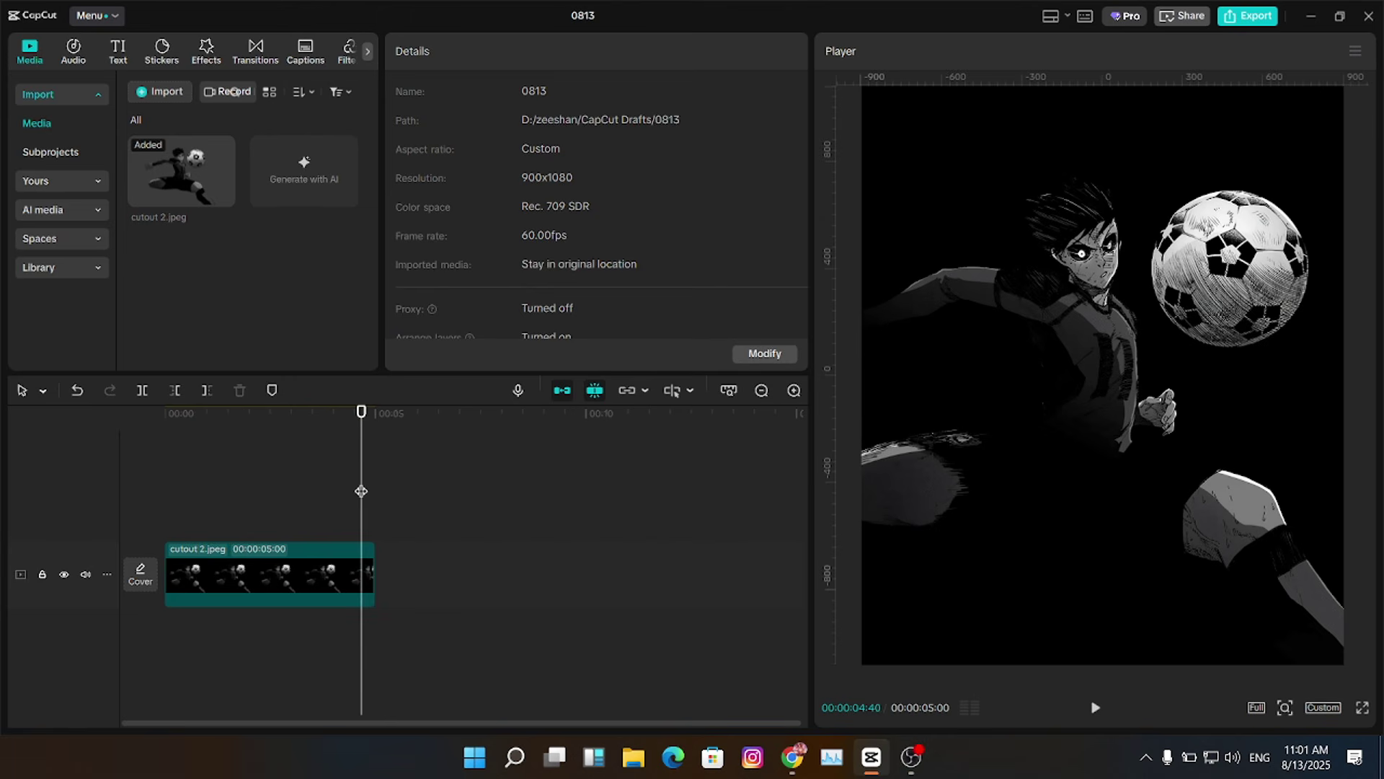
{"action": "left_click", "coordinate": [186, 92]}
{"action": "double_click", "coordinate": [300, 179]}
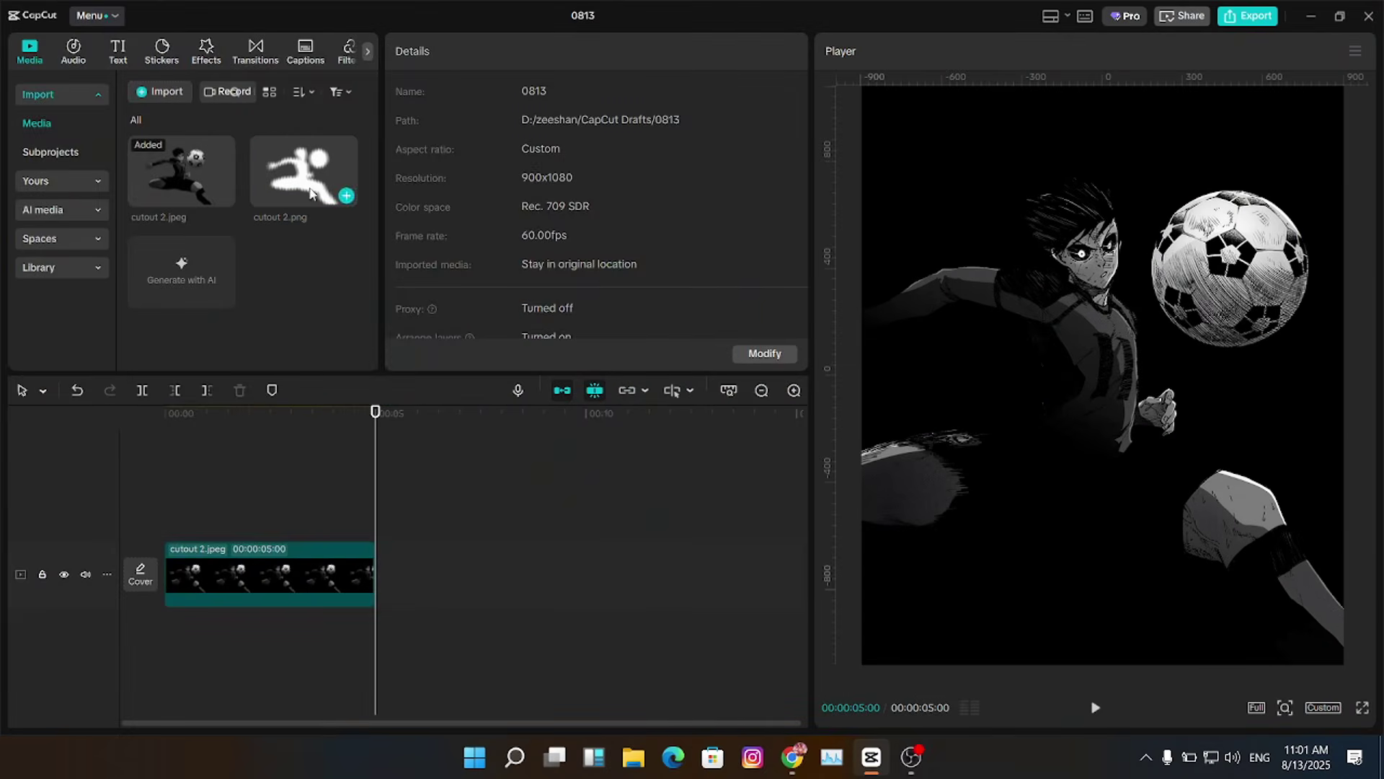
{"action": "mouse_move", "coordinate": [303, 173]}
{"action": "left_mouse_down"}
{"action": "mouse_move", "coordinate": [358, 589]}
{"action": "mouse_move", "coordinate": [217, 491]}
{"action": "left_mouse_up"}
{"action": "left_click", "coordinate": [255, 564]}
{"action": "key", "text": "Delete"}
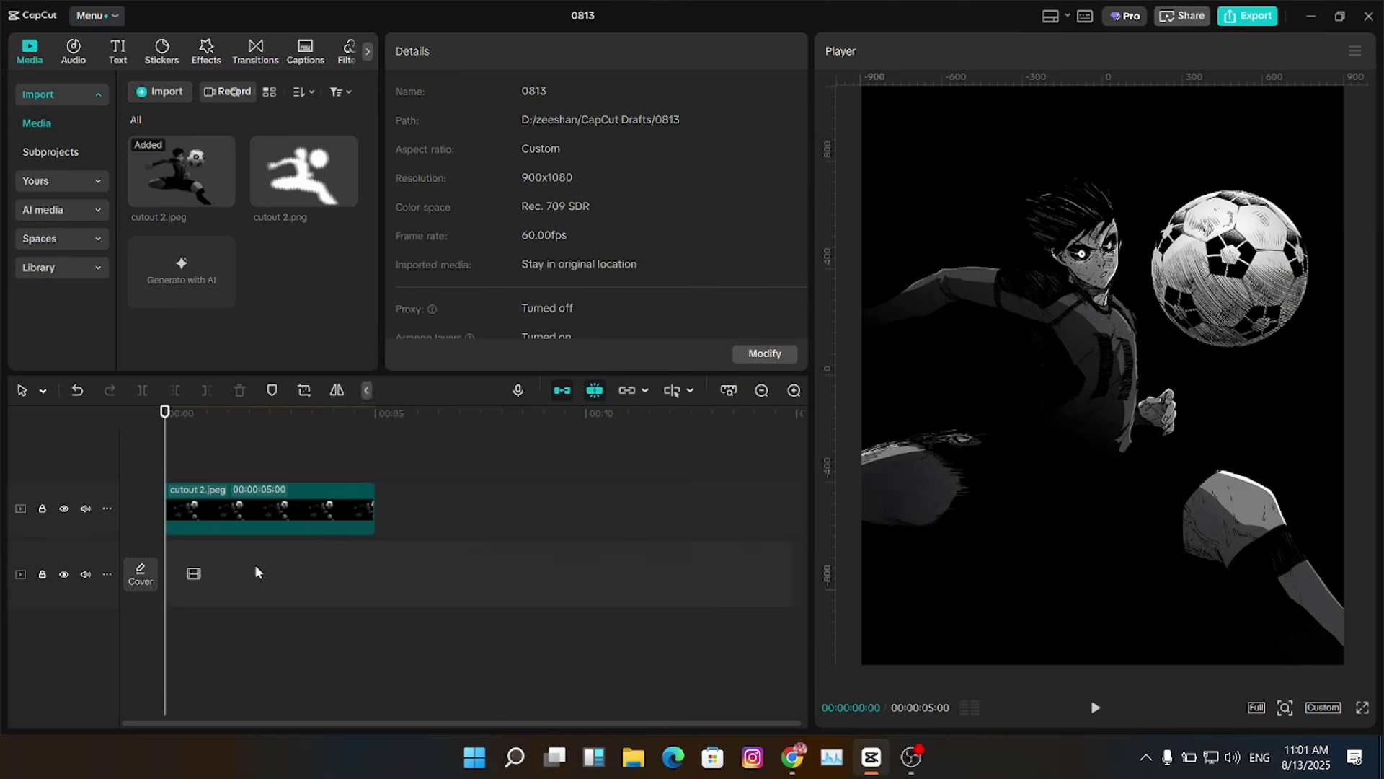
- Duplicate the player clip onto the main track and replace that copy with the white silhouette PNG
{"action": "left_click", "coordinate": [229, 512]}
{"action": "key", "text": "ctrl+c"}
{"action": "key", "text": "ctrl+v"}
{"action": "left_click_drag", "start_coordinate": [309, 188], "coordinate": [270, 574]}
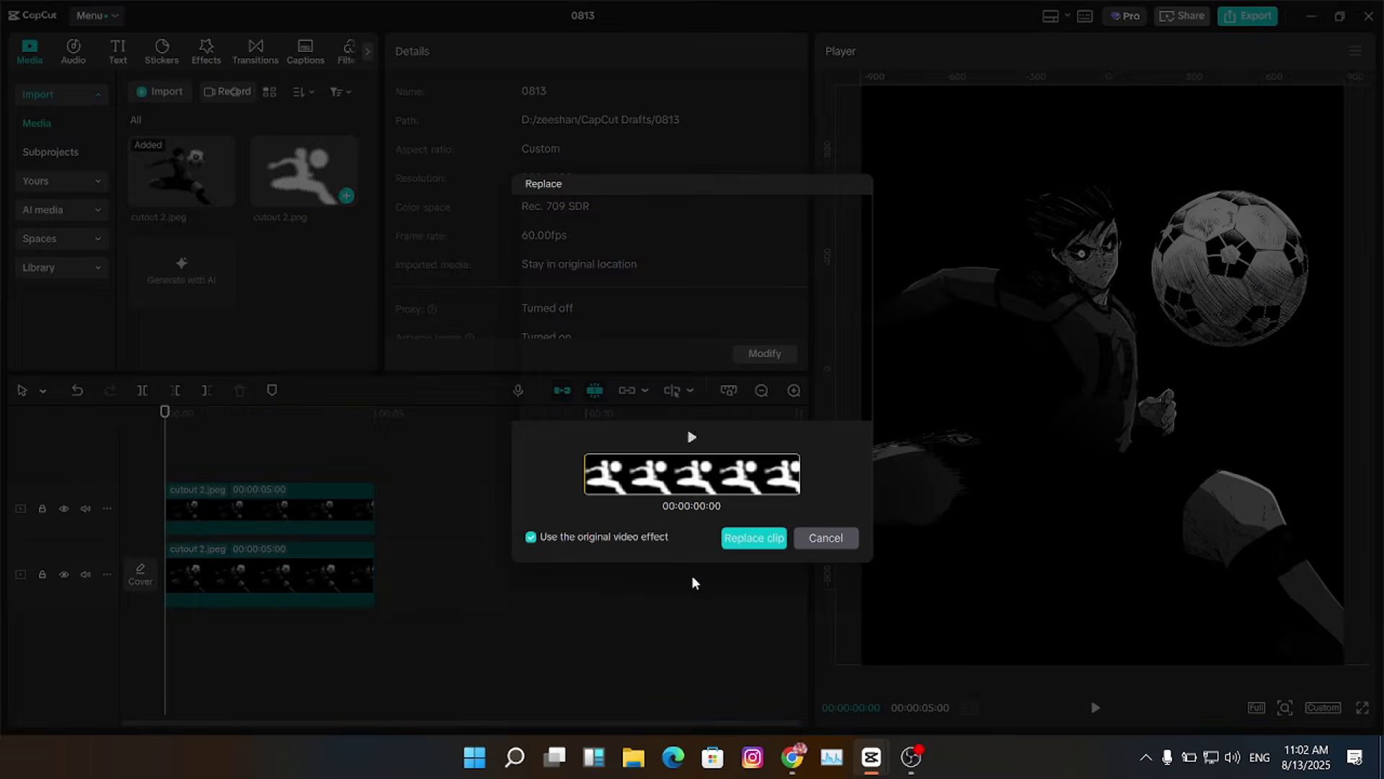
{"action": "left_click", "coordinate": [754, 537]}
{"action": "left_click_drag", "start_coordinate": [256, 448], "coordinate": [207, 473]}
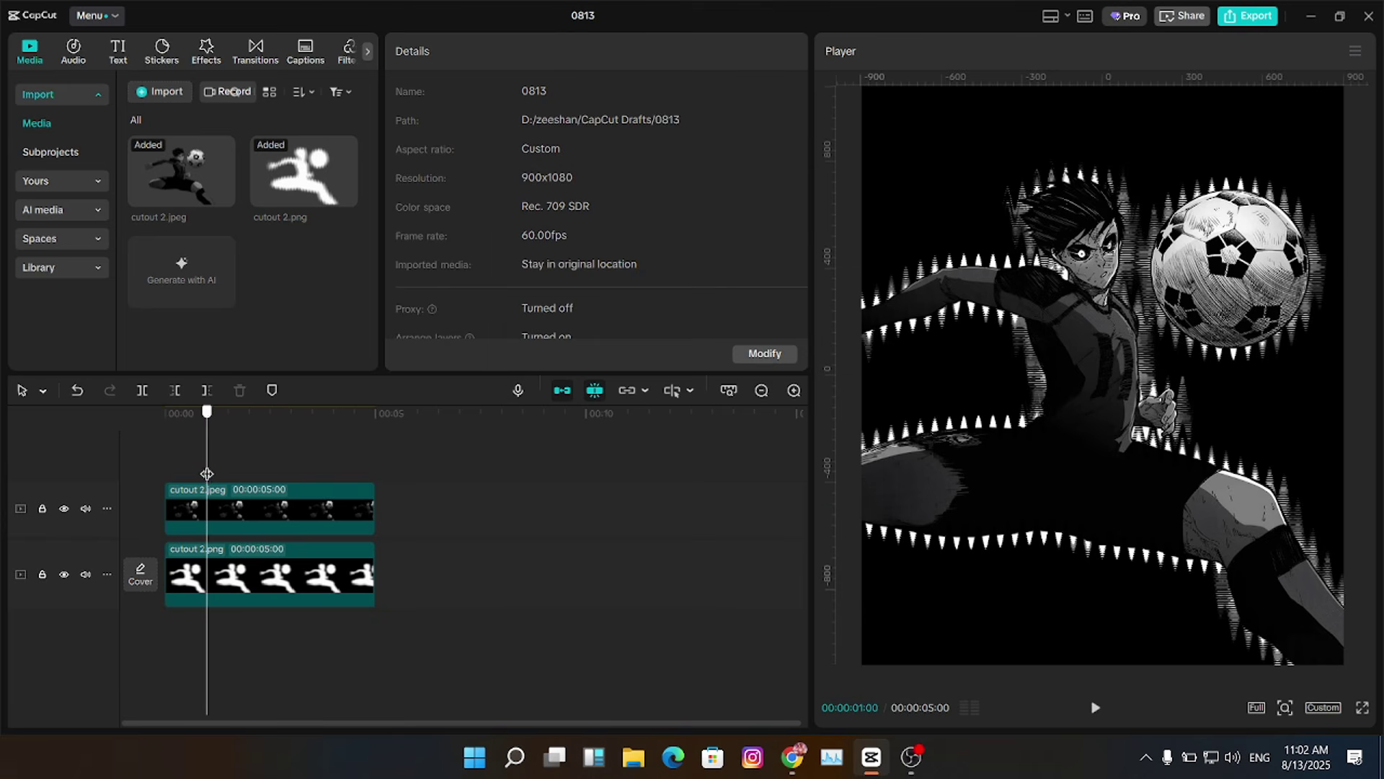
{"action": "left_click", "coordinate": [269, 581]}
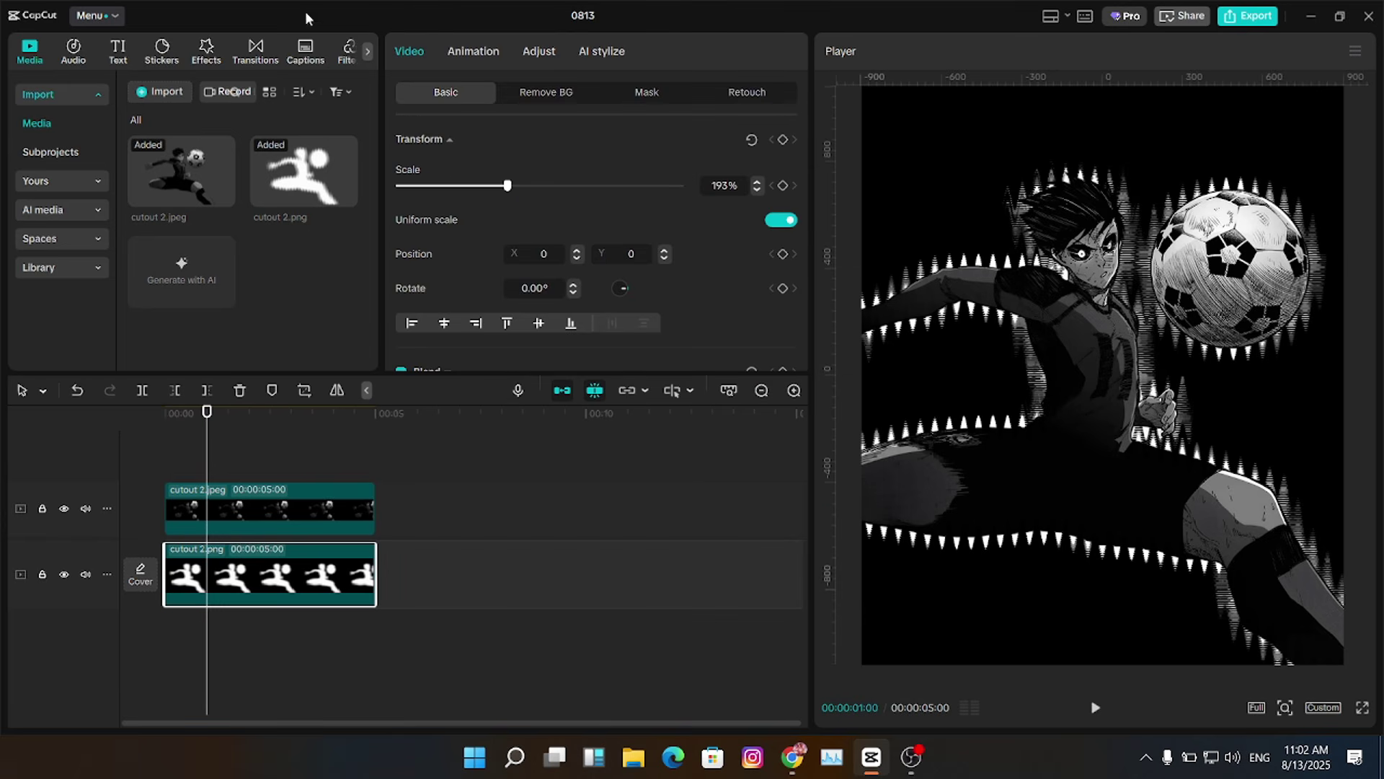
{"action": "left_click", "coordinate": [208, 54]}
- Apply the Water Ripples effect from a 'waterripples' search to the silhouette clip
{"action": "left_click", "coordinate": [244, 92]}
{"action": "type", "text": "waterrip"}
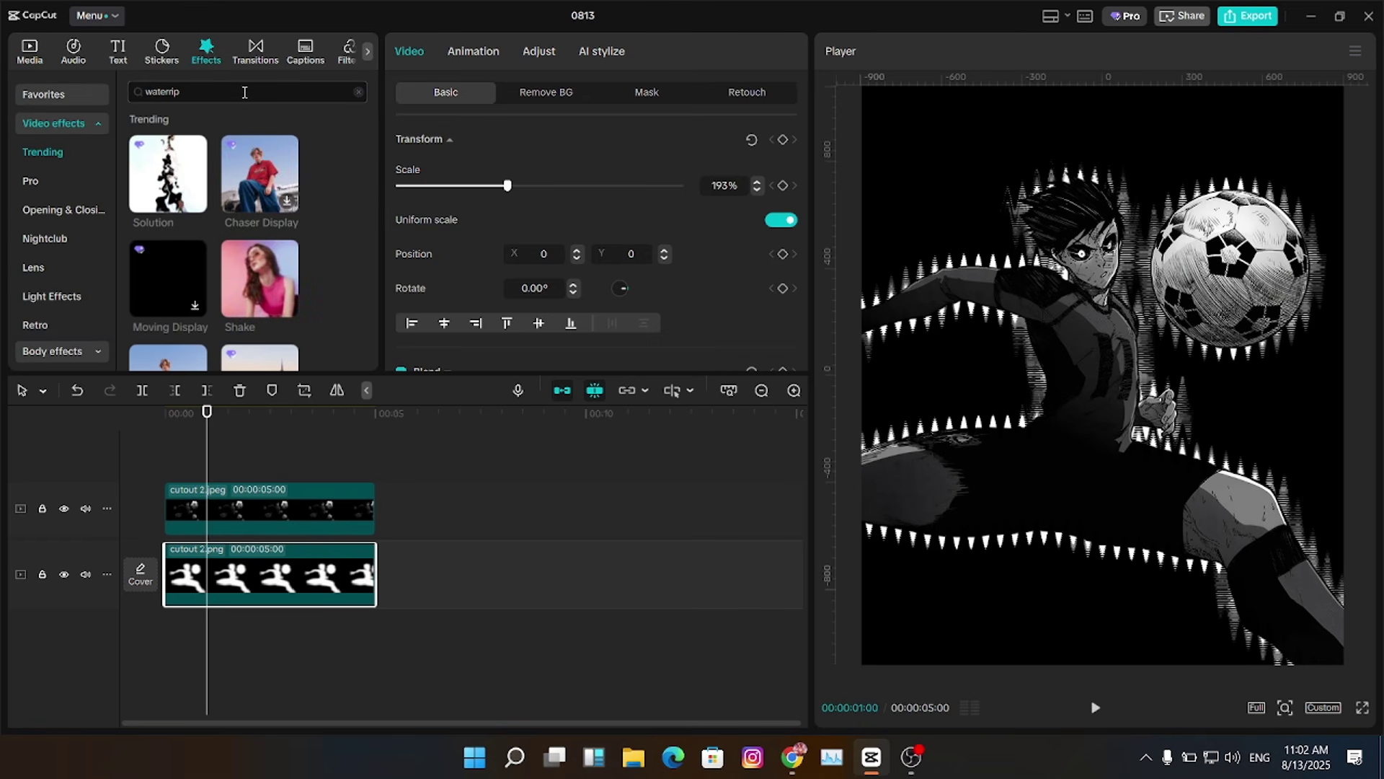
{"action": "type", "text": "ples"}
{"action": "key", "text": "Return"}
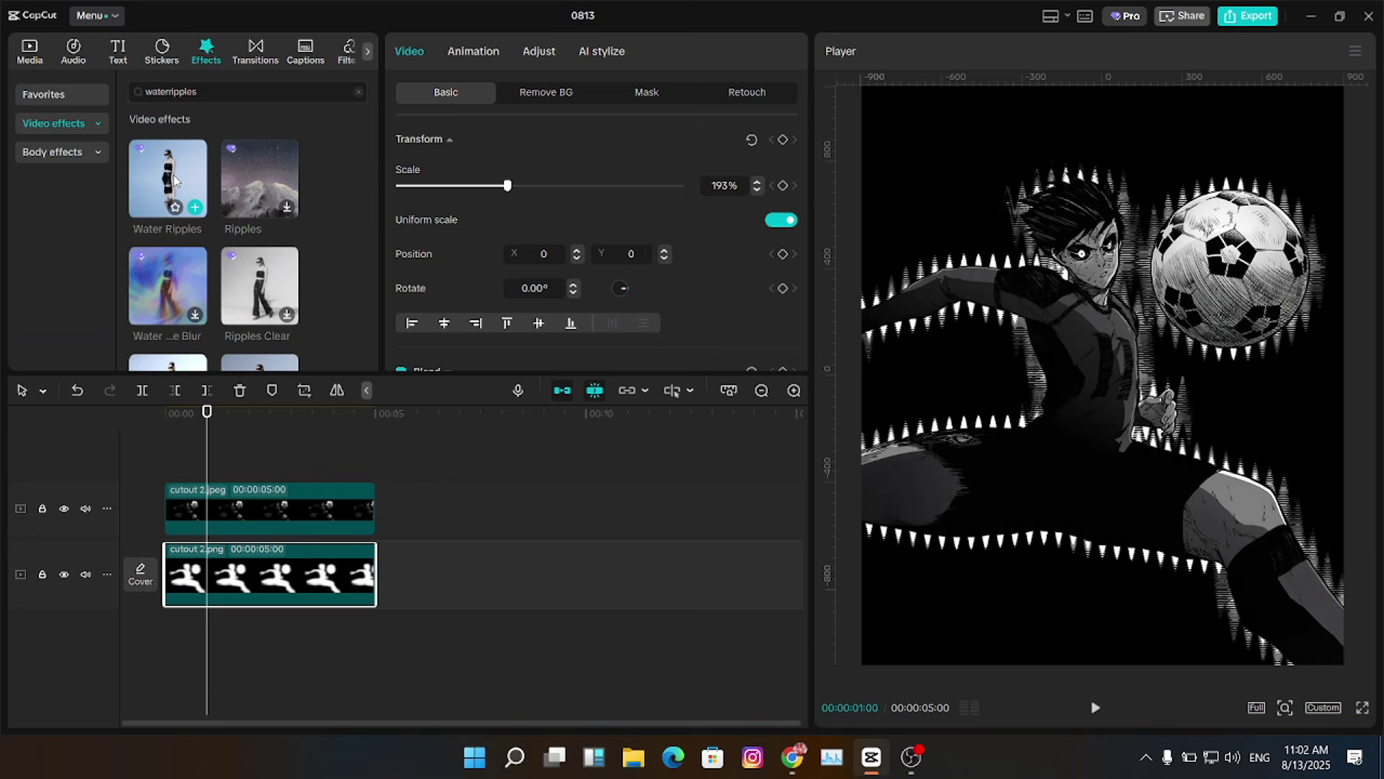
{"action": "left_click", "coordinate": [174, 181]}
{"action": "left_click_drag", "start_coordinate": [175, 180], "coordinate": [281, 573]}
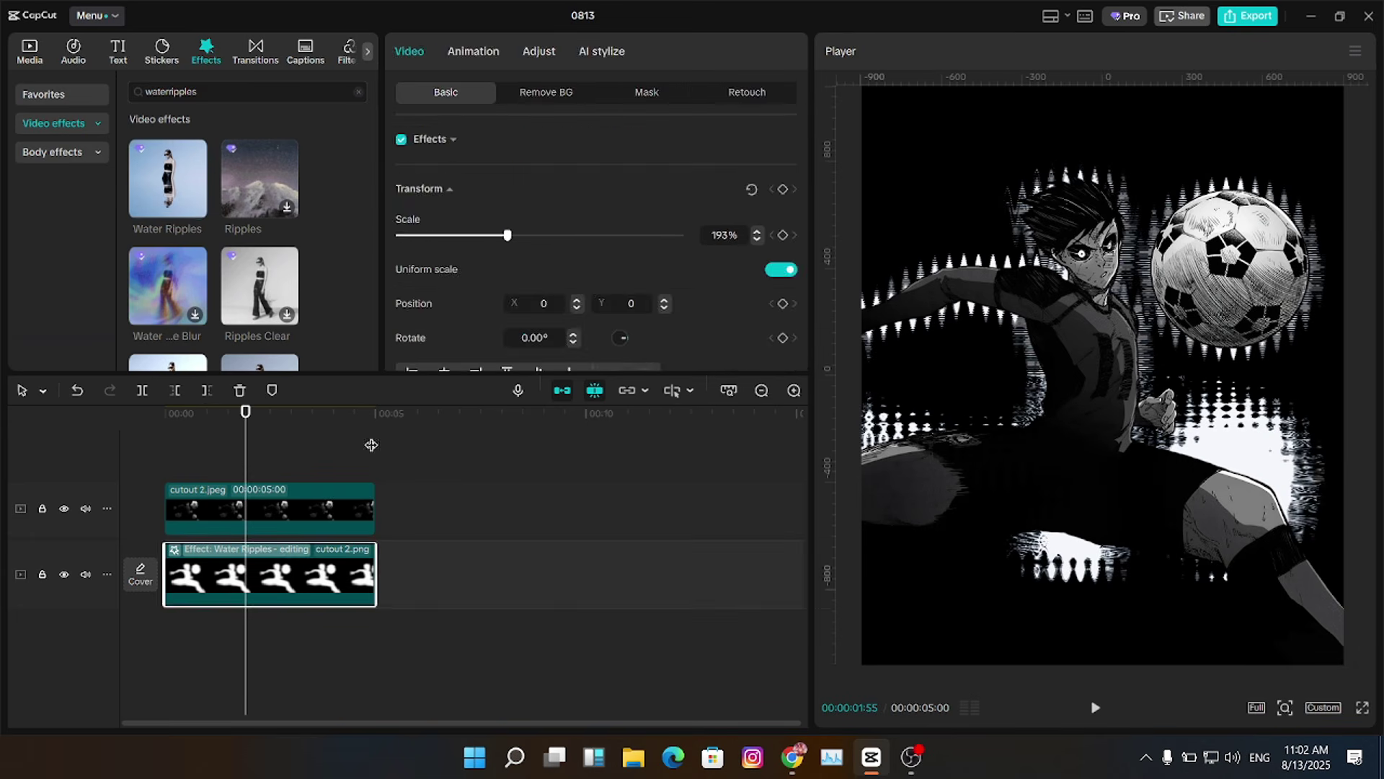
{"action": "left_click_drag", "start_coordinate": [550, 211], "coordinate": [719, 210]}
{"action": "left_click", "coordinate": [270, 440]}
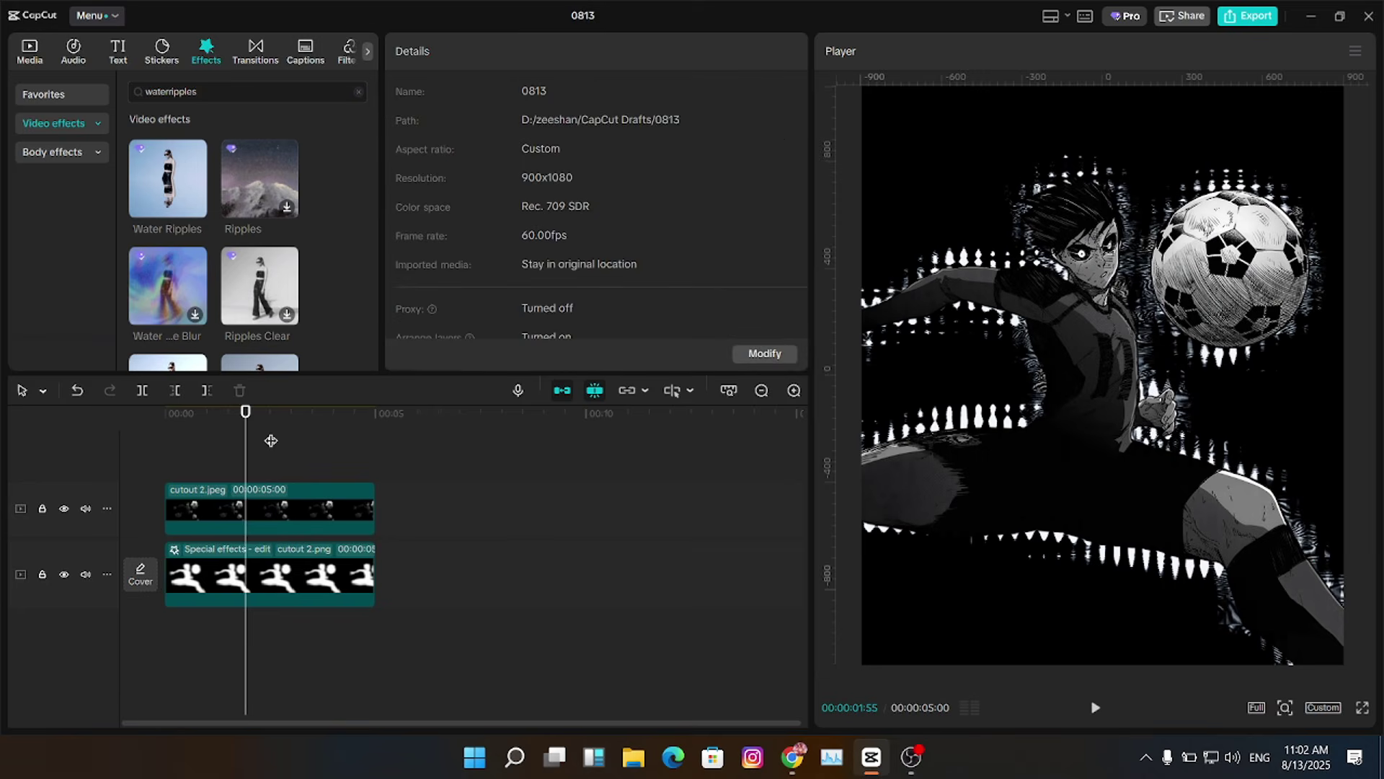
- Tune Water Ripples to Speed 100, Filters 0 and Size 0
{"action": "left_click", "coordinate": [176, 443]}
{"action": "left_click", "coordinate": [316, 442]}
{"action": "left_click", "coordinate": [325, 574]}
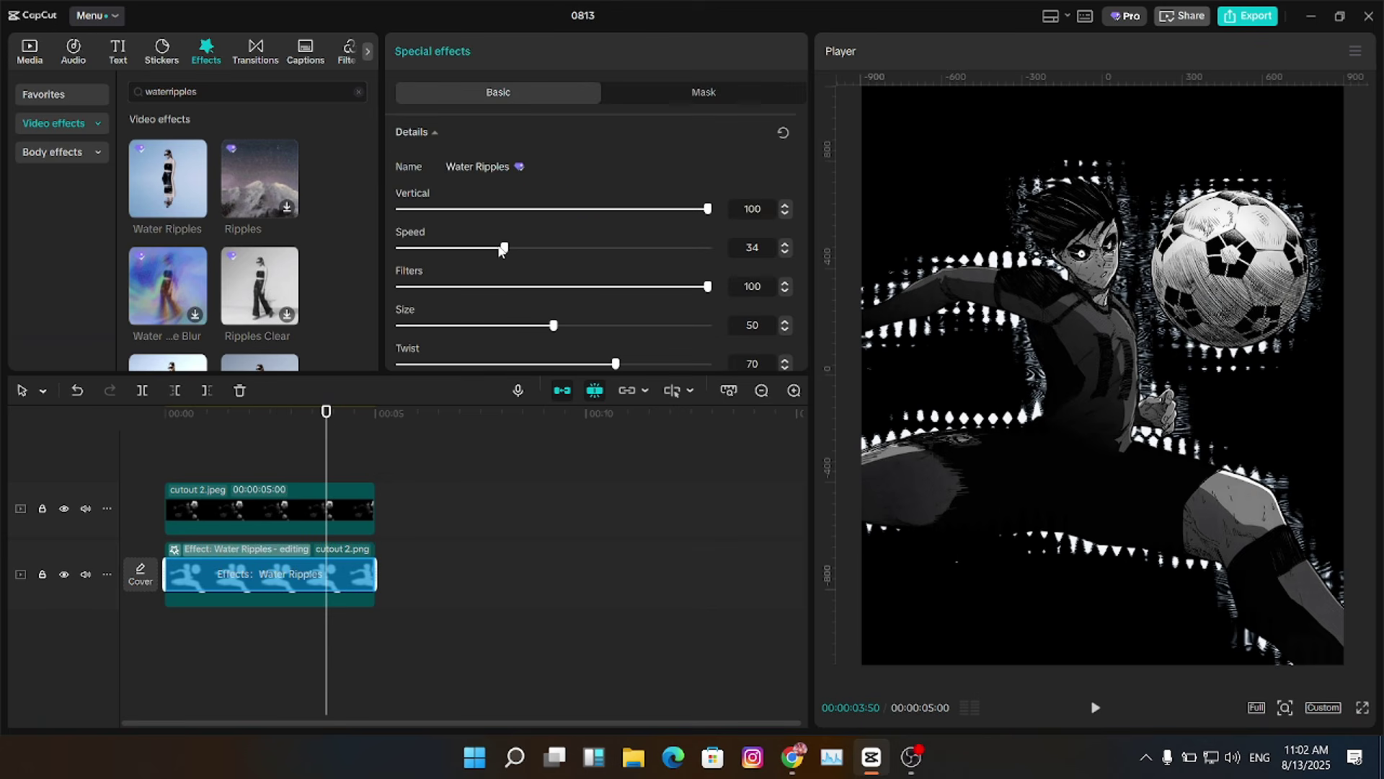
{"action": "left_click_drag", "start_coordinate": [502, 249], "coordinate": [800, 247]}
{"action": "left_click_drag", "start_coordinate": [554, 325], "coordinate": [399, 325]}
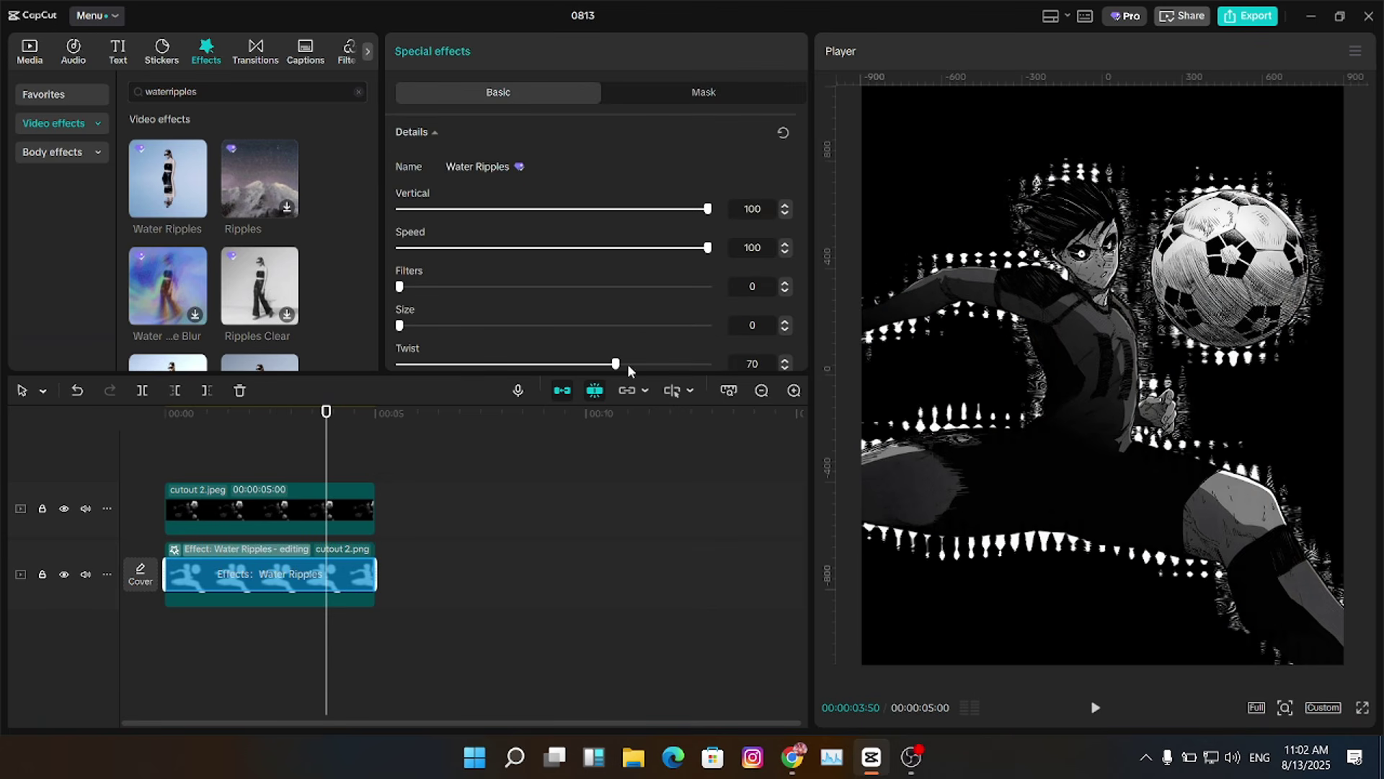
{"action": "left_click", "coordinate": [230, 444]}
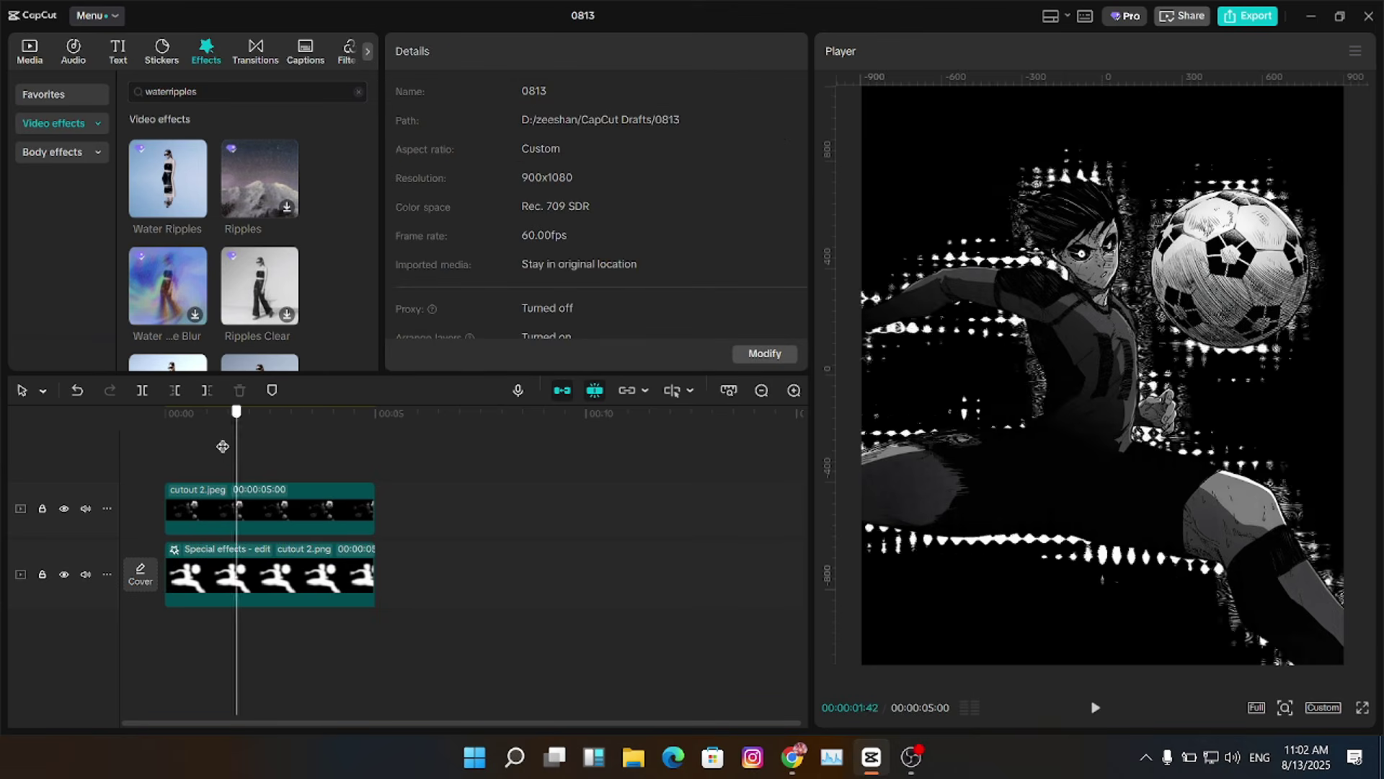
{"action": "left_click", "coordinate": [168, 573]}
{"action": "left_click", "coordinate": [207, 445]}
- Add a Custom adjustment layer above the silhouette with Saturation set to -50
{"action": "left_click", "coordinate": [367, 51]}
{"action": "left_click", "coordinate": [304, 51]}
{"action": "left_click_drag", "start_coordinate": [166, 122], "coordinate": [140, 552]}
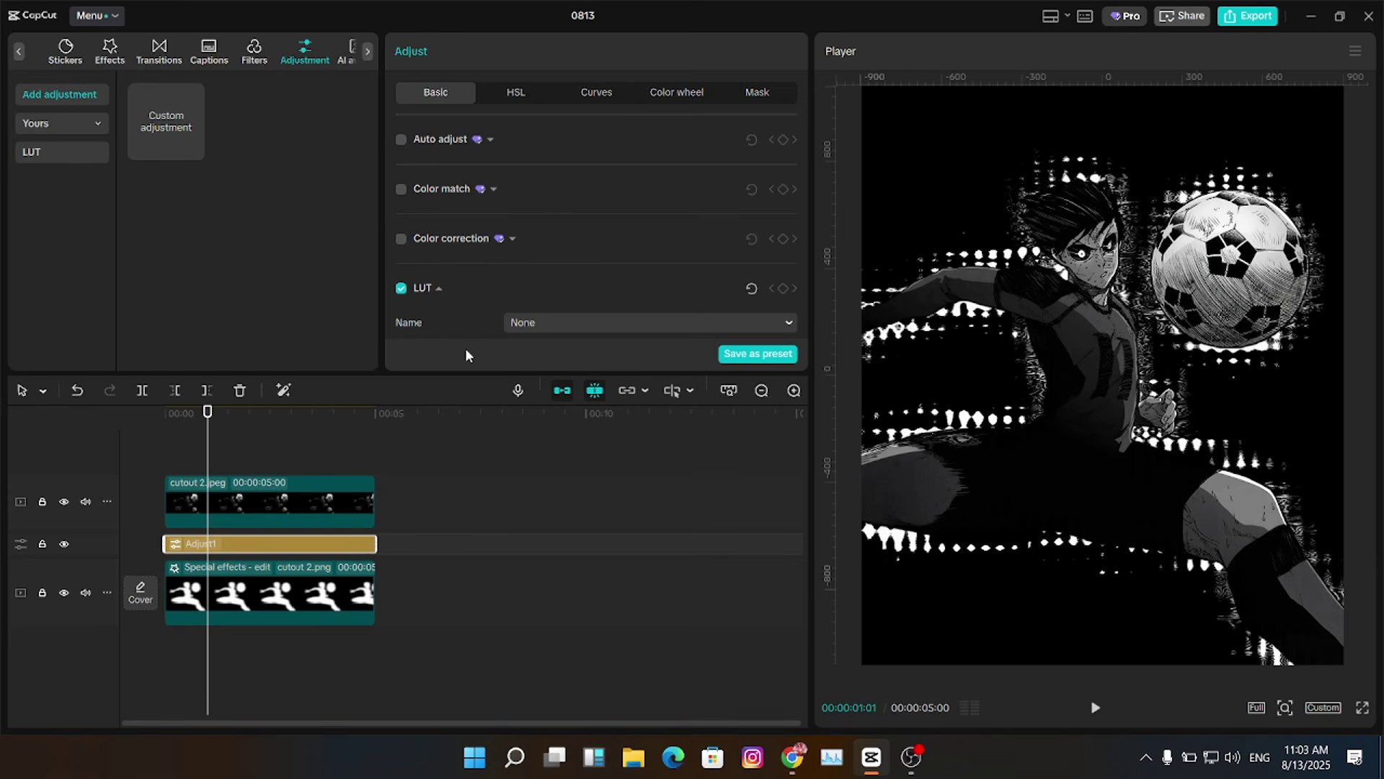
{"action": "scroll", "coordinate": [533, 219], "scroll_direction": "down", "scroll_amount": 5}
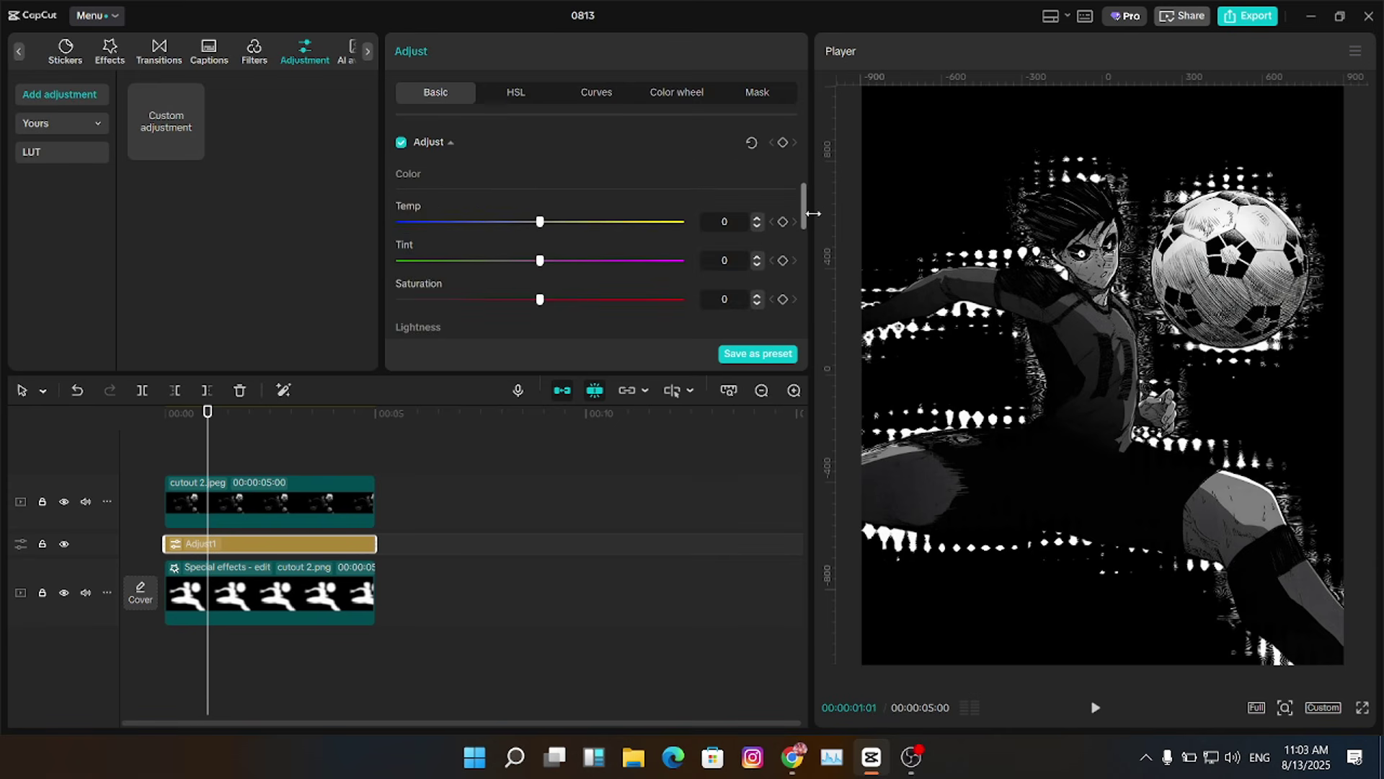
{"action": "left_click", "coordinate": [110, 51]}
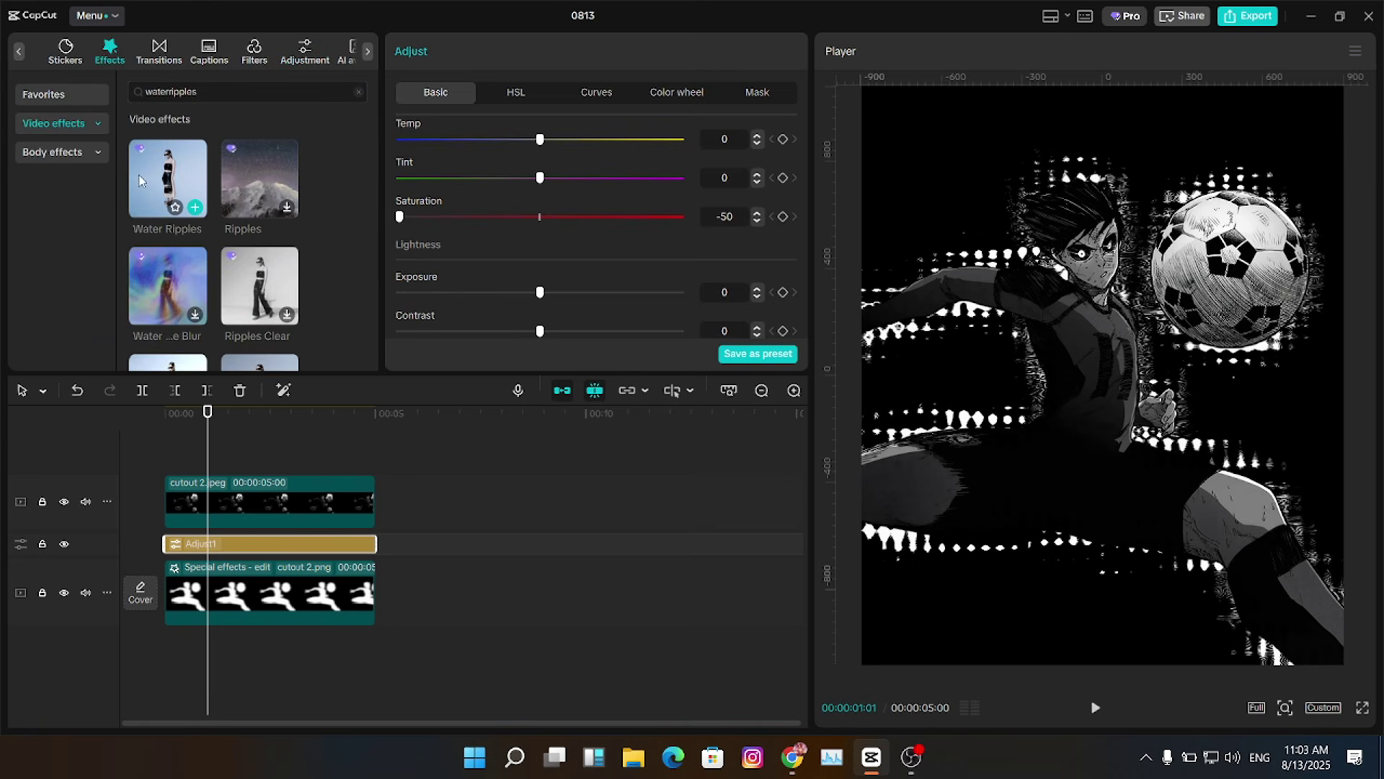
{"action": "type", "text": "neon"}
- Add the Neon Outline effect as a new layer from a 'neon' search
{"action": "key", "text": "Return"}
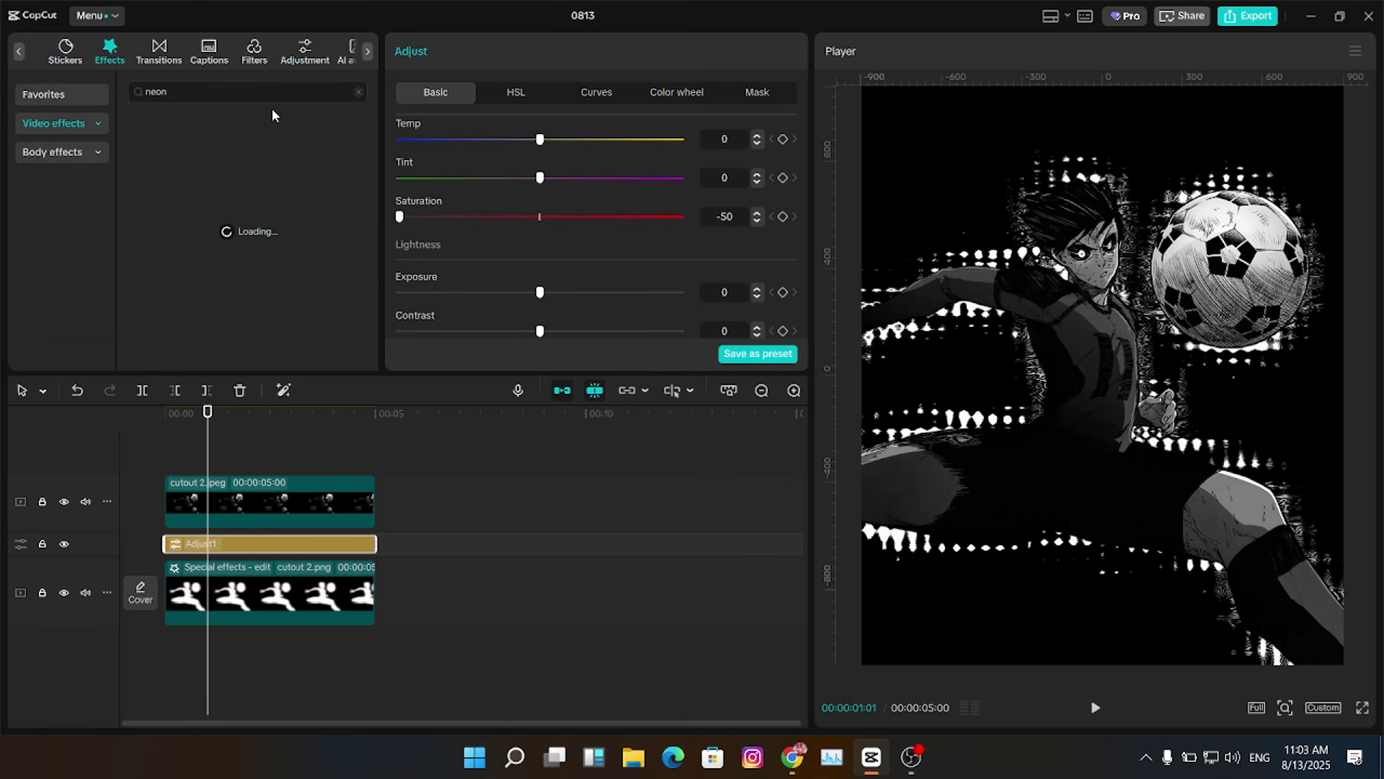
{"action": "mouse_move", "coordinate": [284, 206]}
{"action": "left_mouse_down"}
{"action": "mouse_move", "coordinate": [283, 563]}
{"action": "mouse_move", "coordinate": [377, 567]}
{"action": "left_mouse_up"}
{"action": "left_click", "coordinate": [183, 444]}
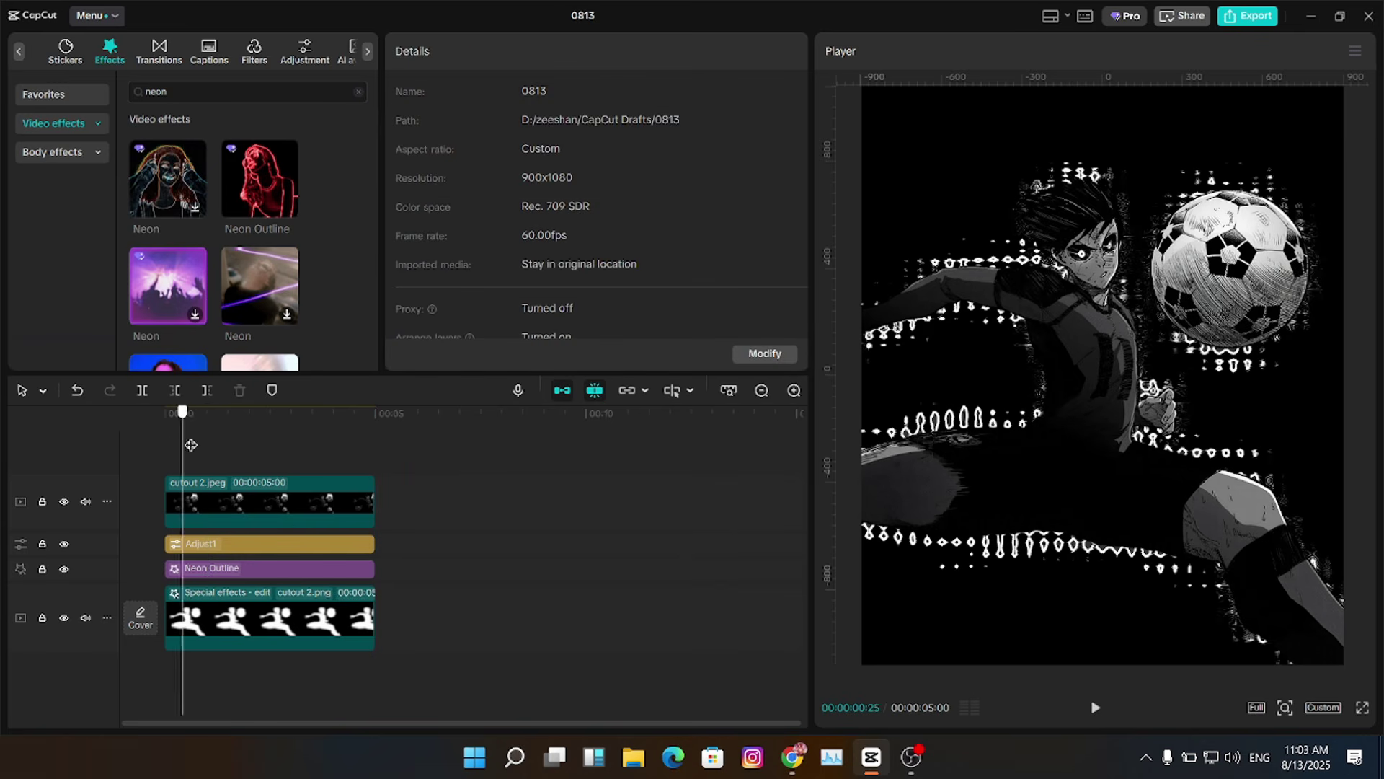
- Merge the adjustment, outline and silhouette clips into a compound clip and reverse it
{"action": "left_click_drag", "start_coordinate": [409, 555], "coordinate": [157, 611]}
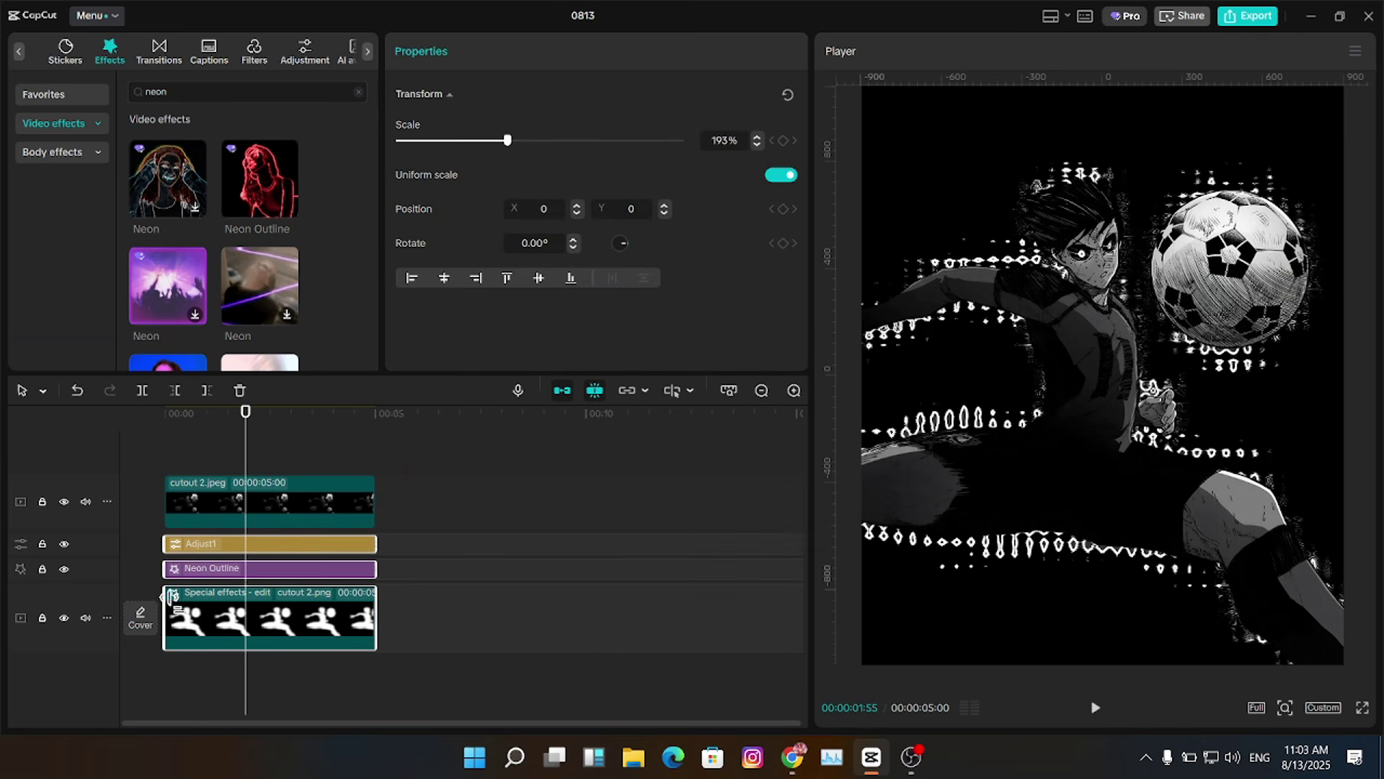
{"action": "key", "text": "alt+g"}
{"action": "key", "text": "ctrl+r"}
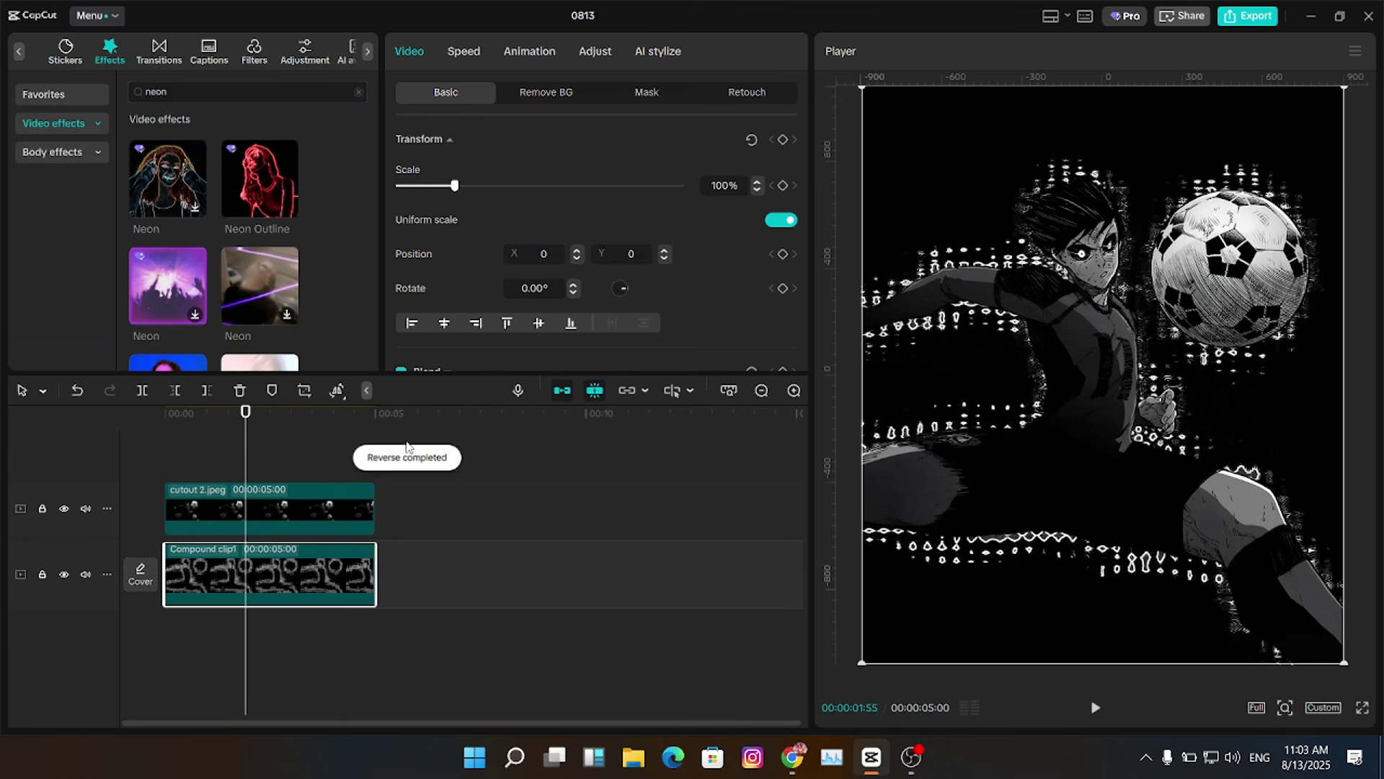
- Apply Glow 2 to Compound clip1 with Glow 59 and Size 85
{"action": "left_click", "coordinate": [327, 91]}
{"action": "type", "text": "glow"}
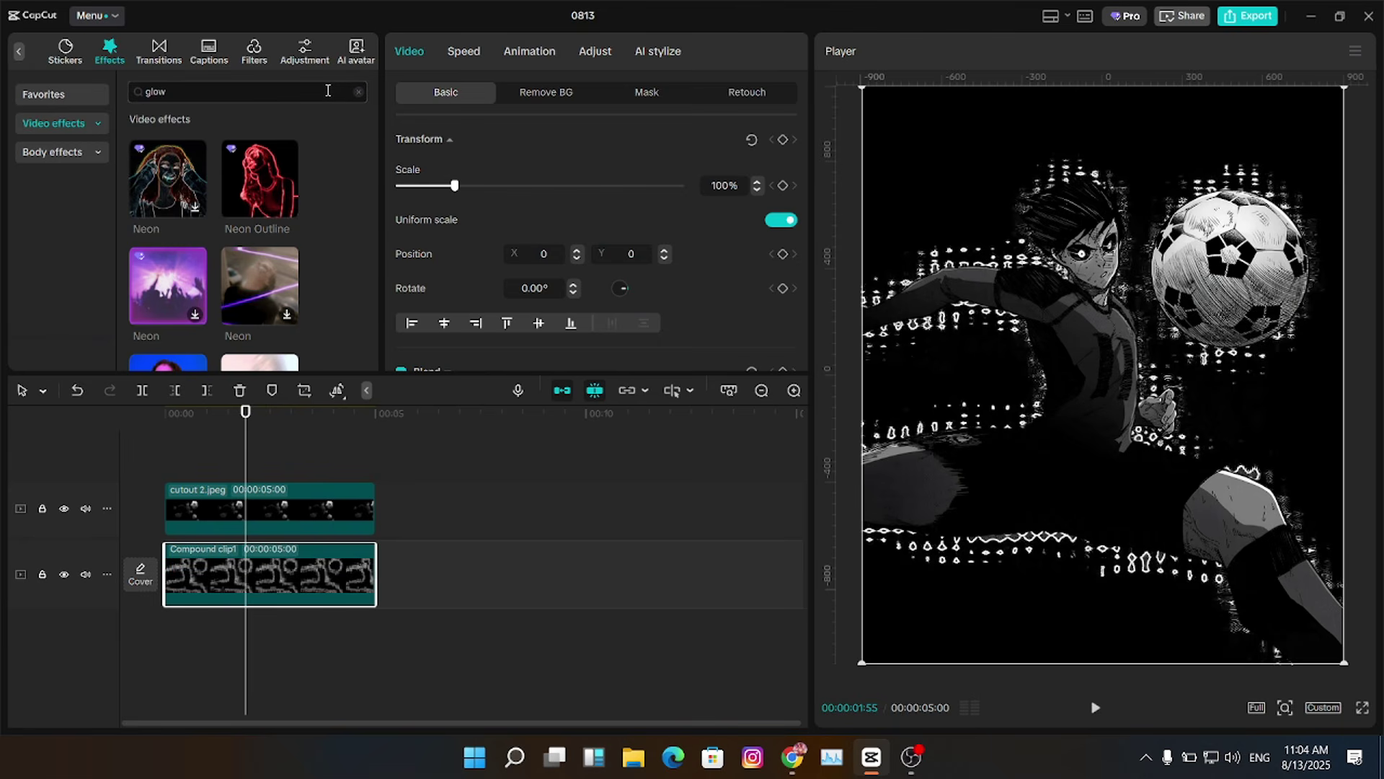
{"action": "type", "text": " 2"}
{"action": "key", "text": "Return"}
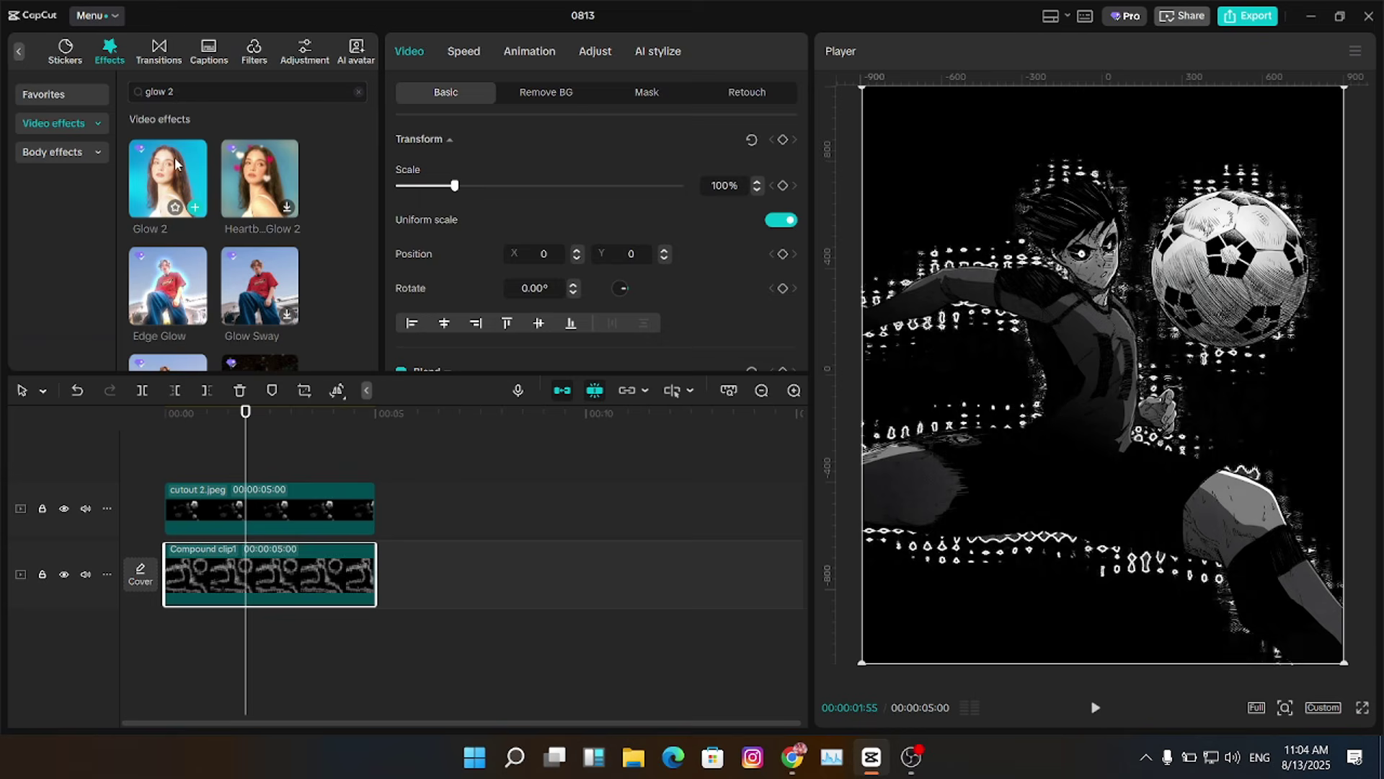
{"action": "left_click", "coordinate": [196, 207]}
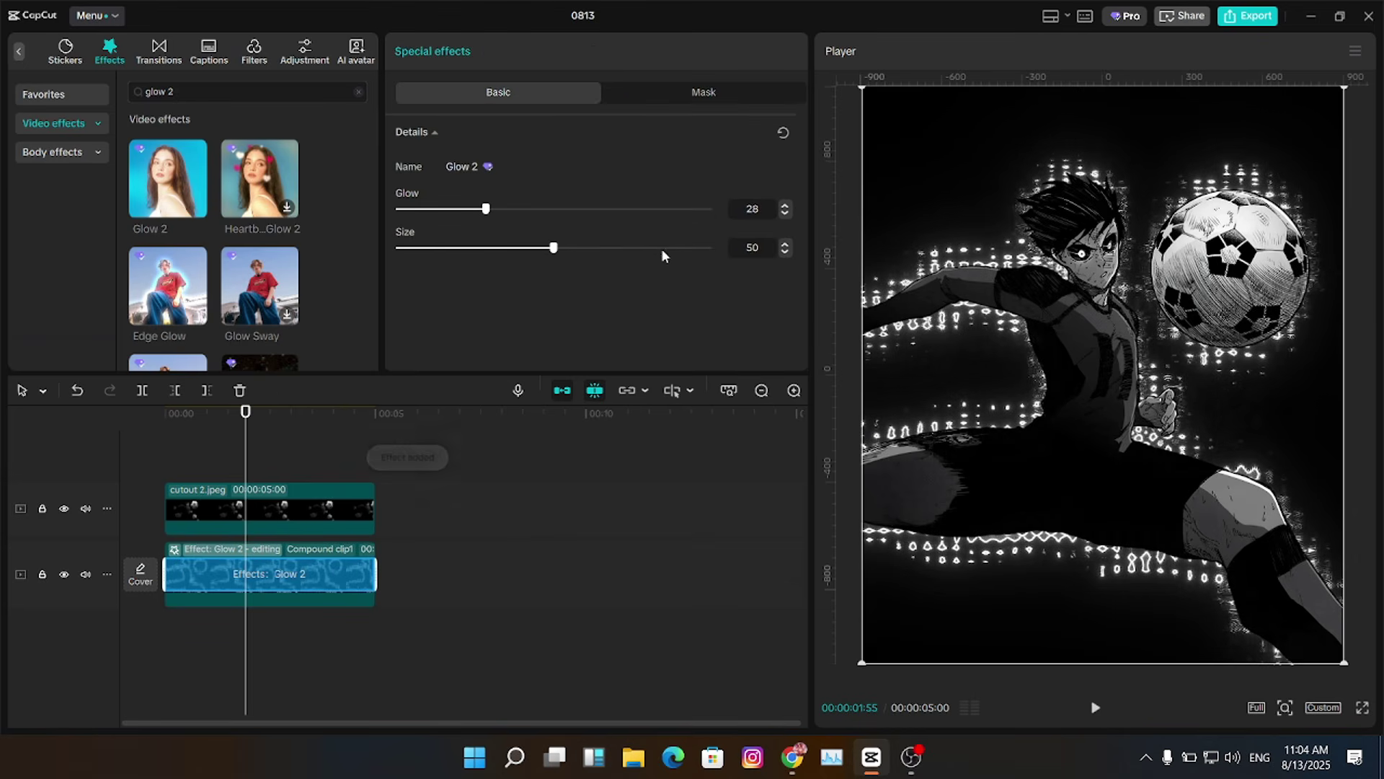
{"action": "left_click", "coordinate": [661, 247]}
{"action": "left_click", "coordinate": [165, 435]}
{"action": "left_click_drag", "start_coordinate": [165, 436], "coordinate": [343, 448]}
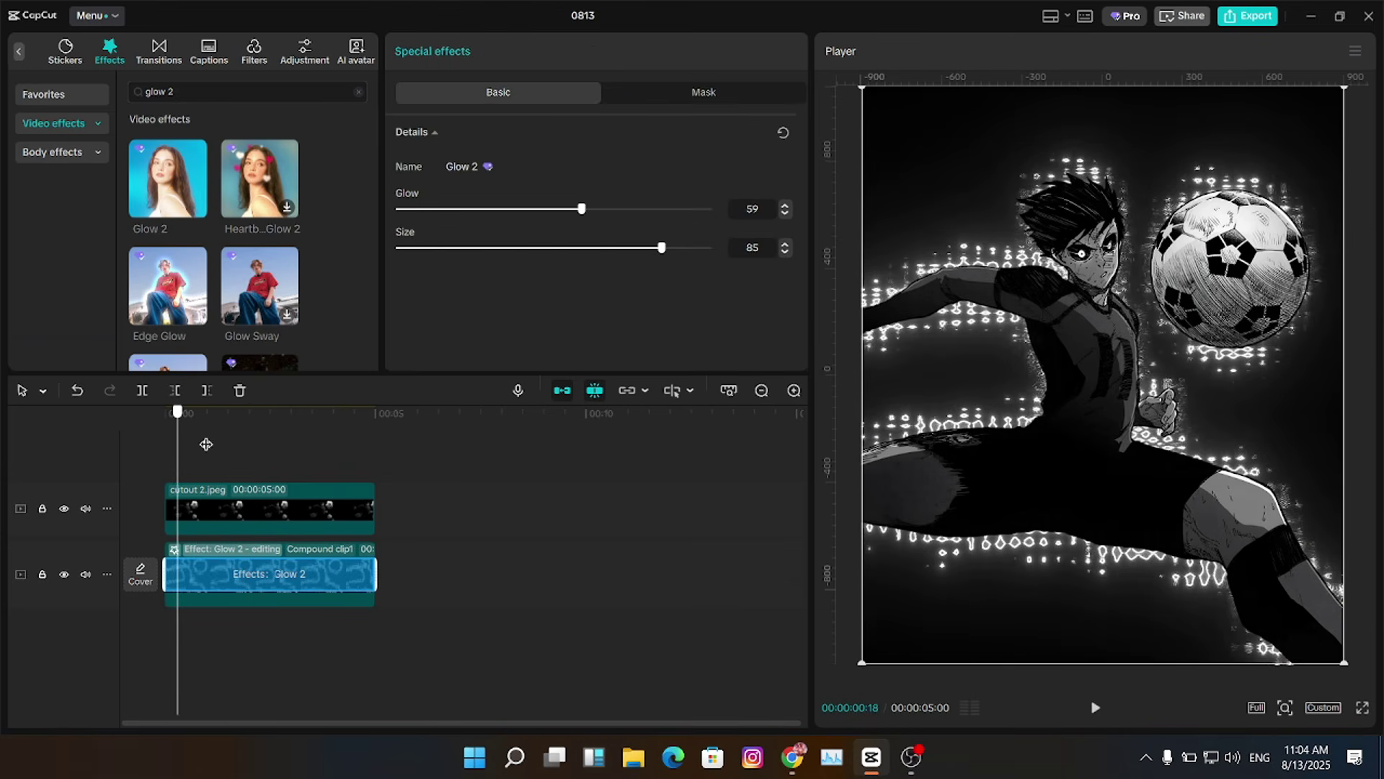
{"action": "left_click", "coordinate": [346, 614]}
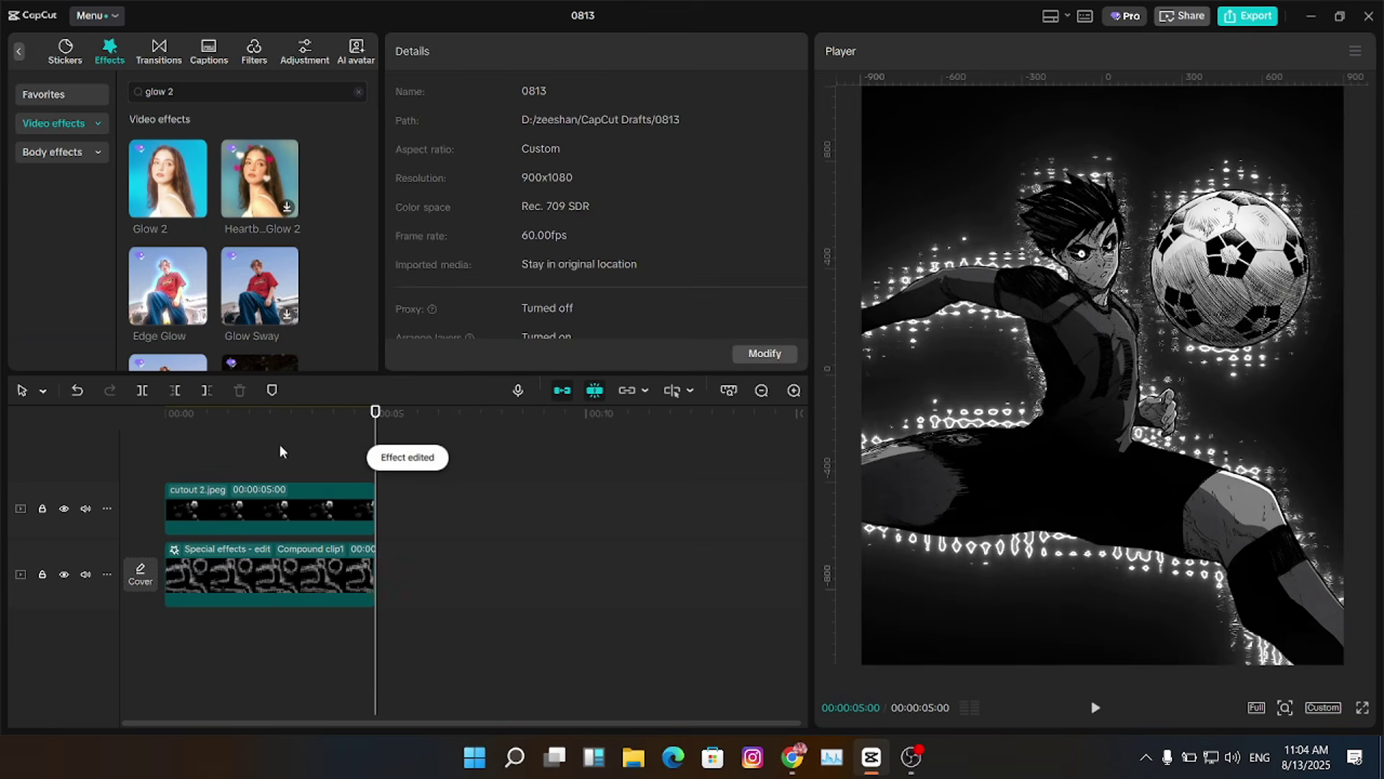
- Raise the Blue curve in the compound clip's Curves adjustment to tint the aura blue
{"action": "left_click", "coordinate": [279, 573]}
{"action": "left_click", "coordinate": [607, 56]}
{"action": "left_click", "coordinate": [596, 92]}
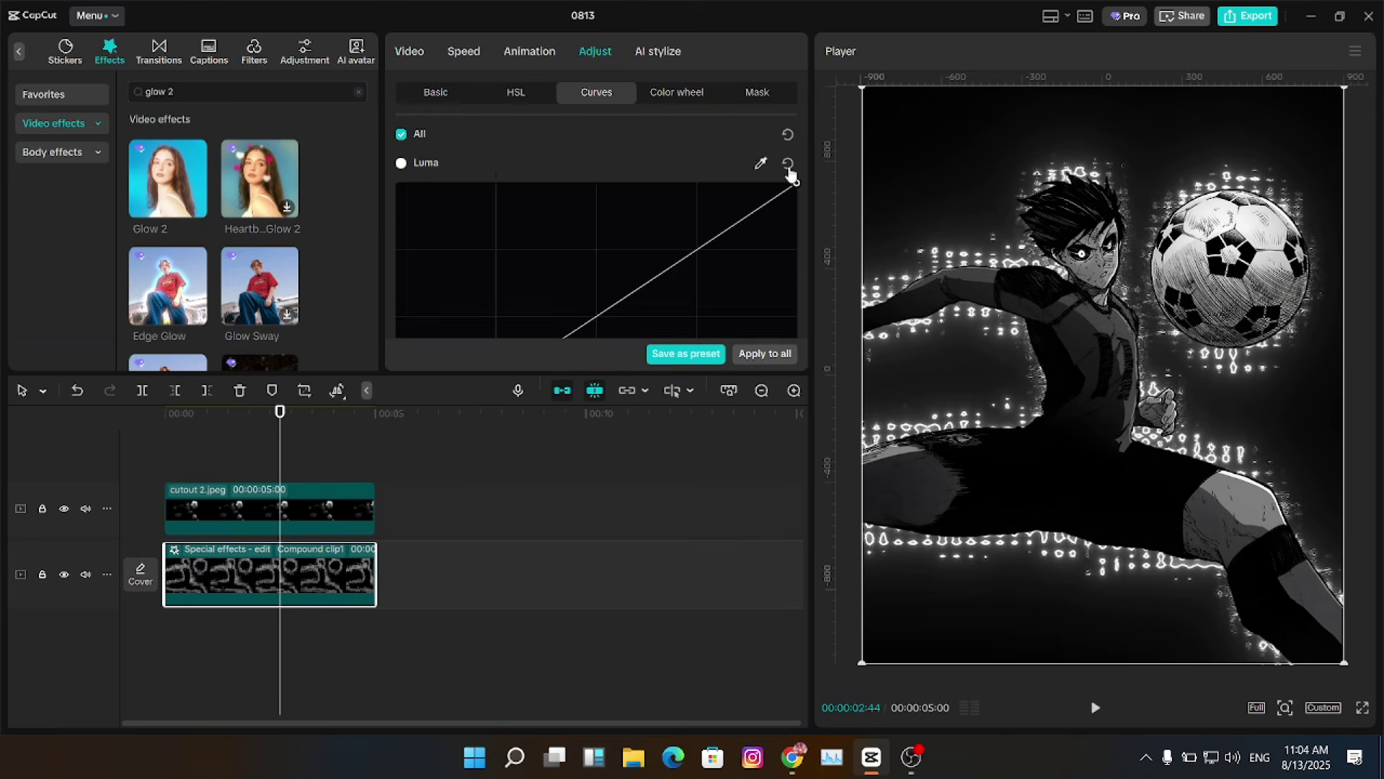
{"action": "scroll", "coordinate": [789, 217], "scroll_direction": "down", "scroll_amount": 3}
{"action": "scroll", "coordinate": [800, 239], "scroll_direction": "down", "scroll_amount": 5}
{"action": "left_click_drag", "start_coordinate": [796, 200], "coordinate": [796, 265]}
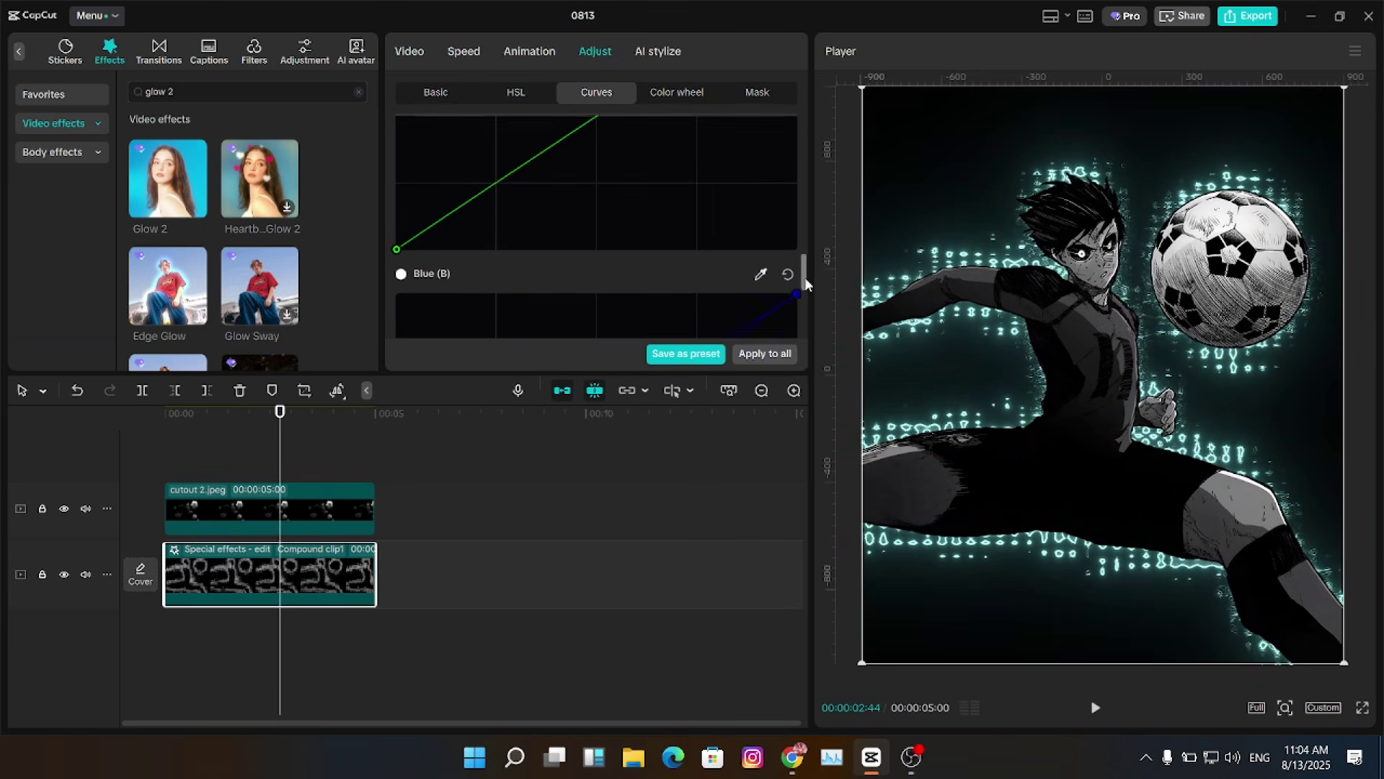
{"action": "scroll", "coordinate": [795, 258], "scroll_direction": "down", "scroll_amount": 2}
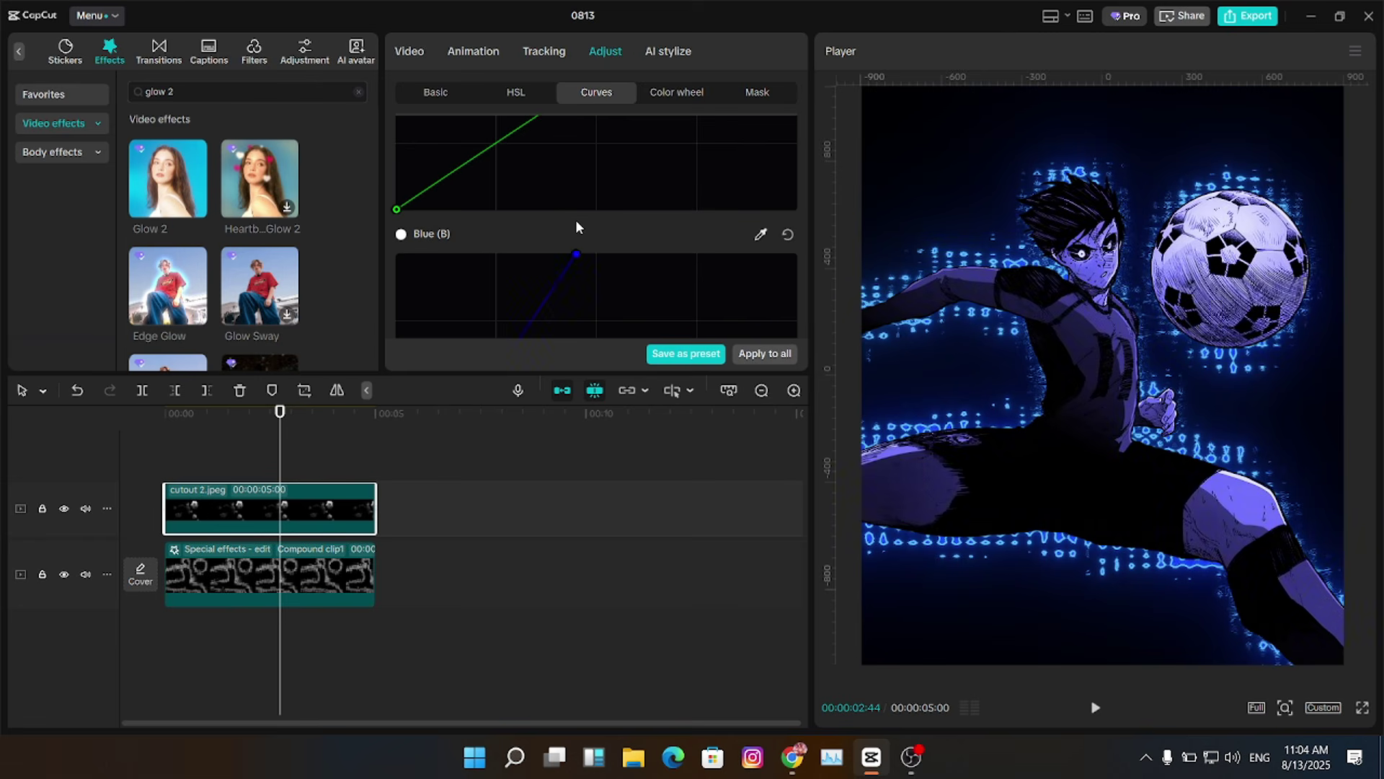
{"action": "left_click", "coordinate": [324, 448]}
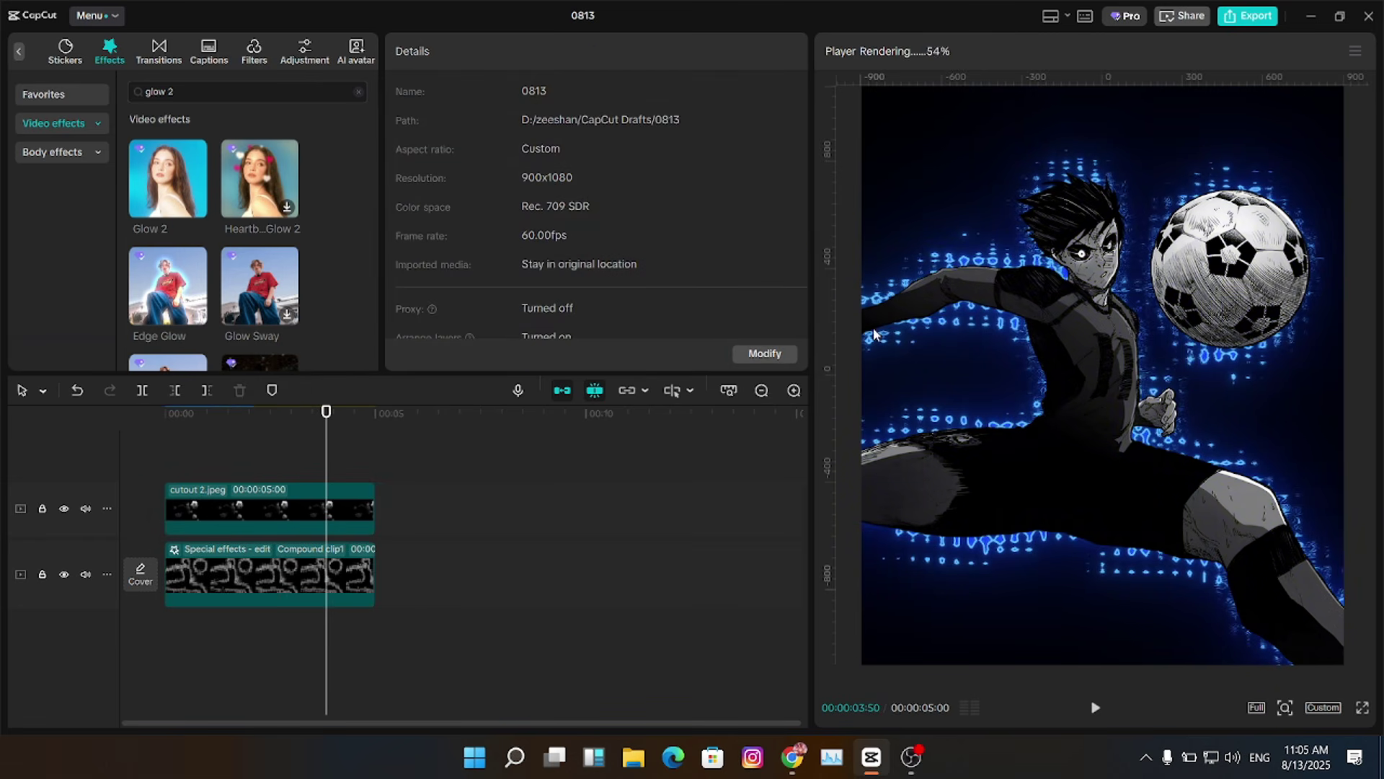
- Reverse the blue-glow compound clip, then play the rippling aura behind the player
{"action": "double_click", "coordinate": [210, 574]}
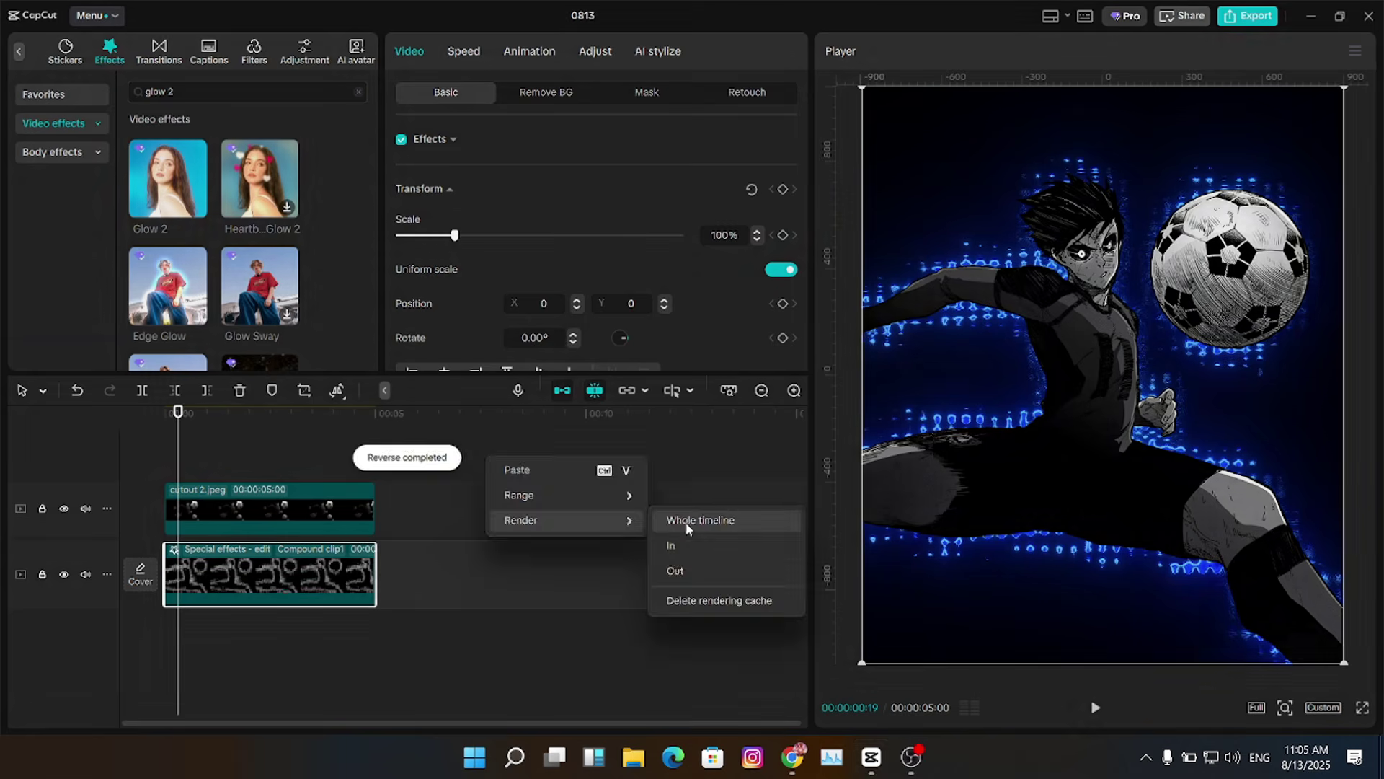
{"action": "left_click", "coordinate": [686, 522]}
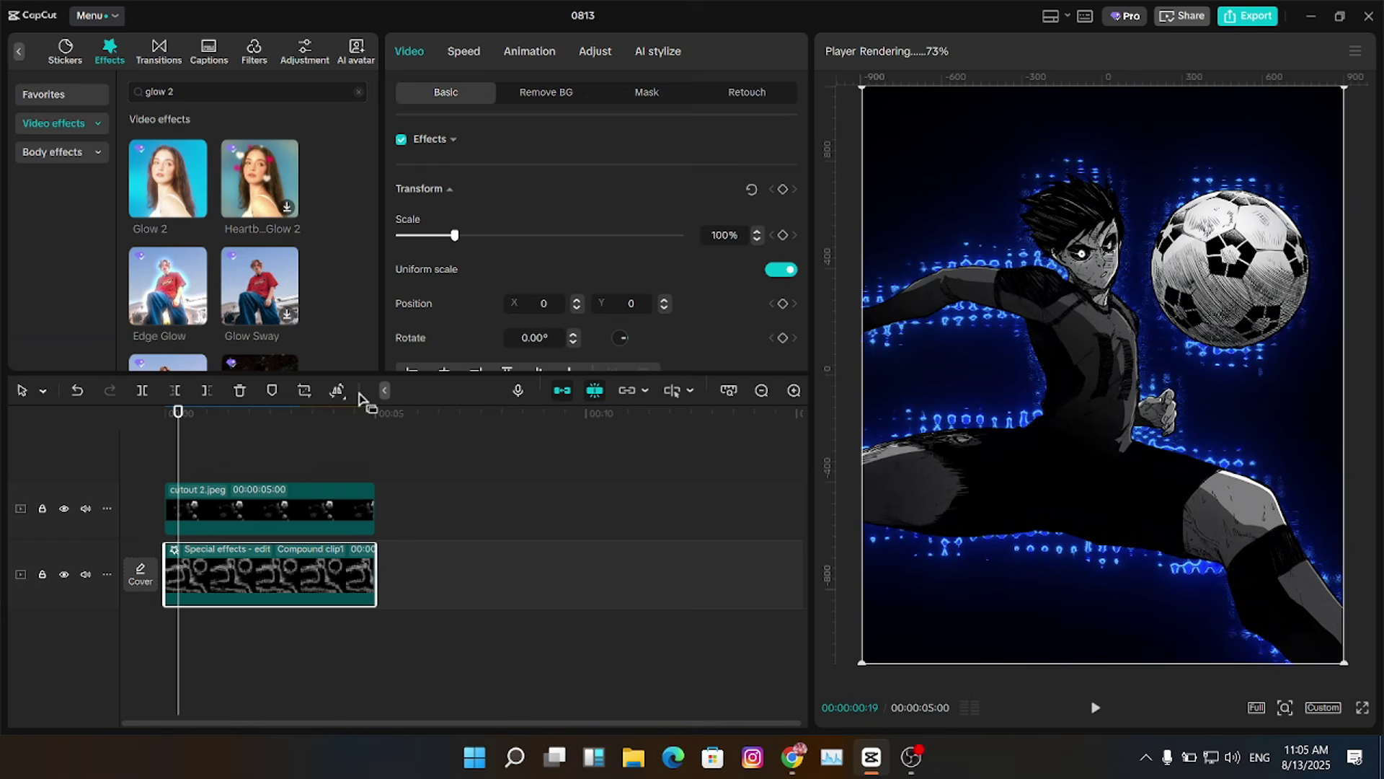
{"action": "key", "text": "space"}
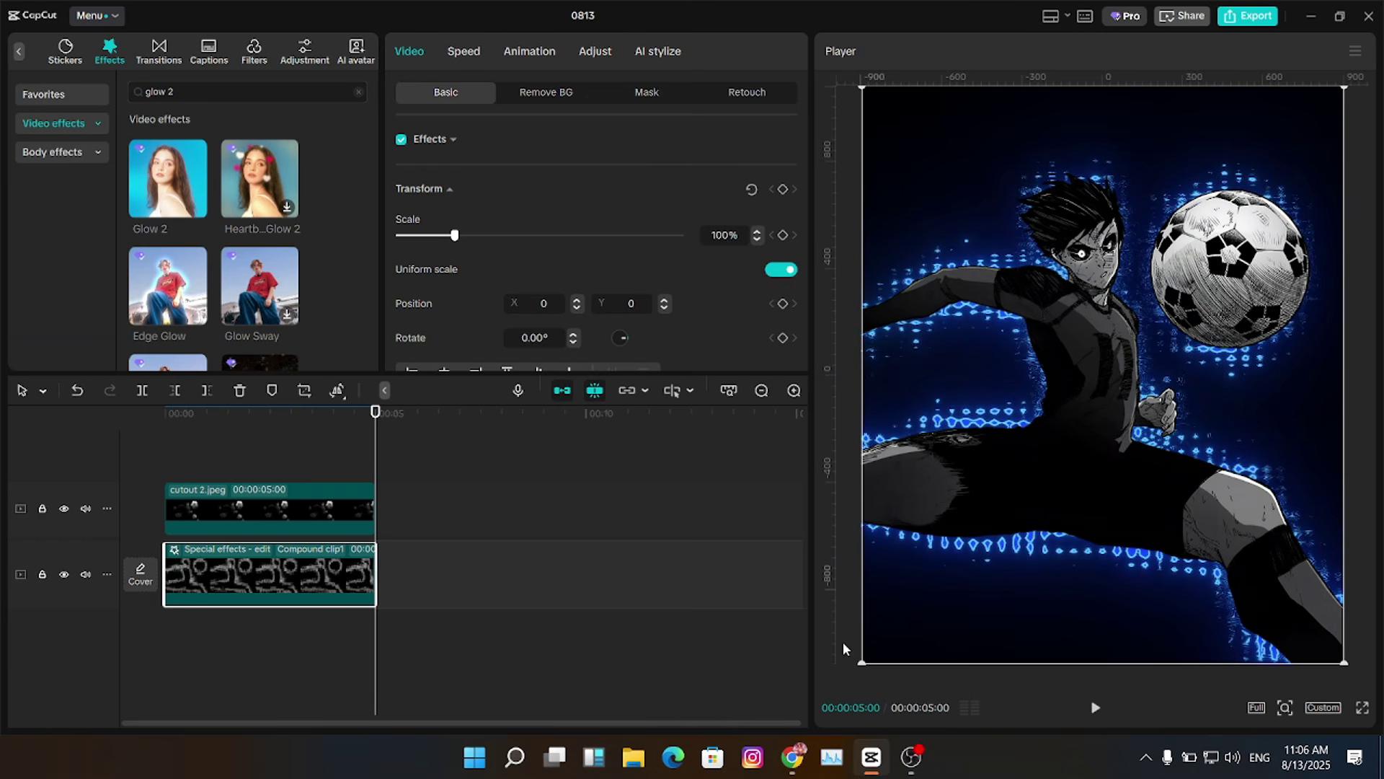
{"action": "left_click", "coordinate": [128, 447]}
{"action": "key", "text": "space"}
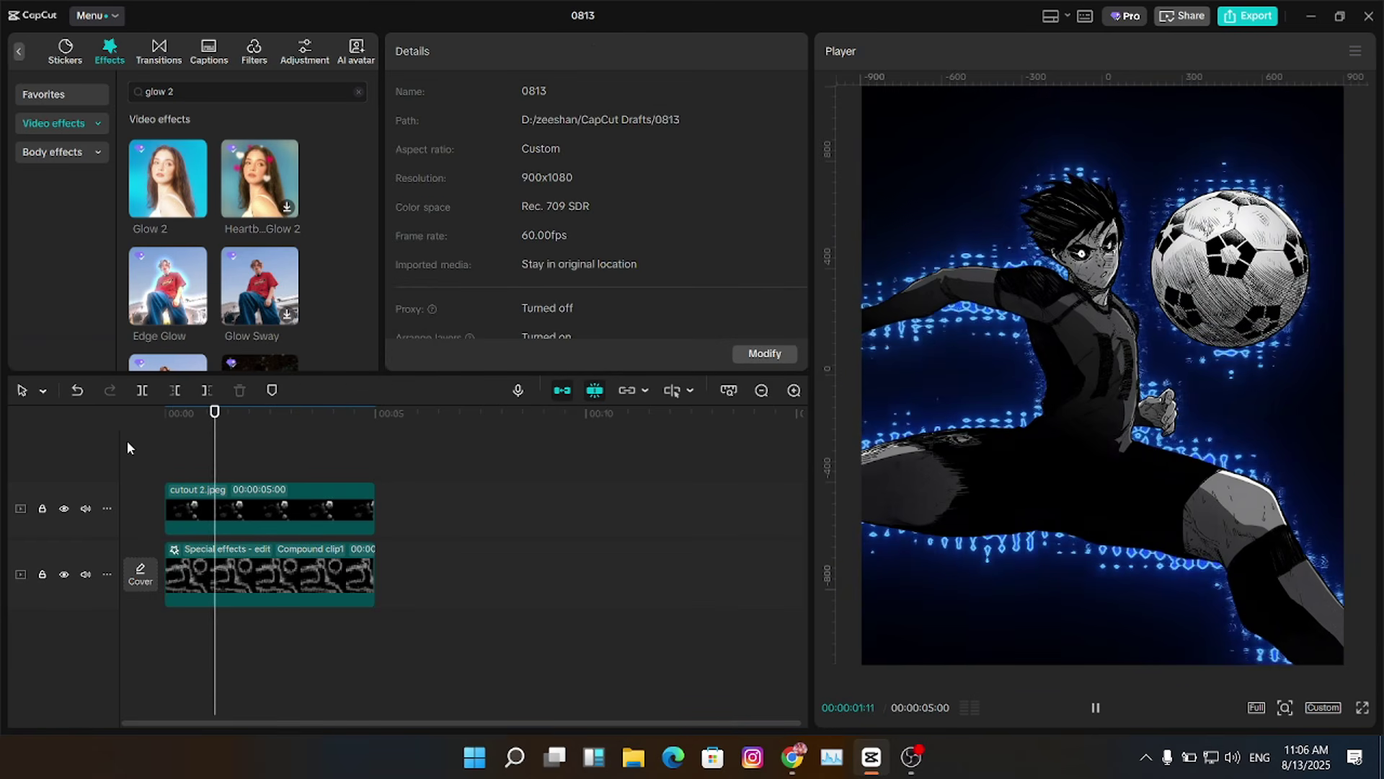